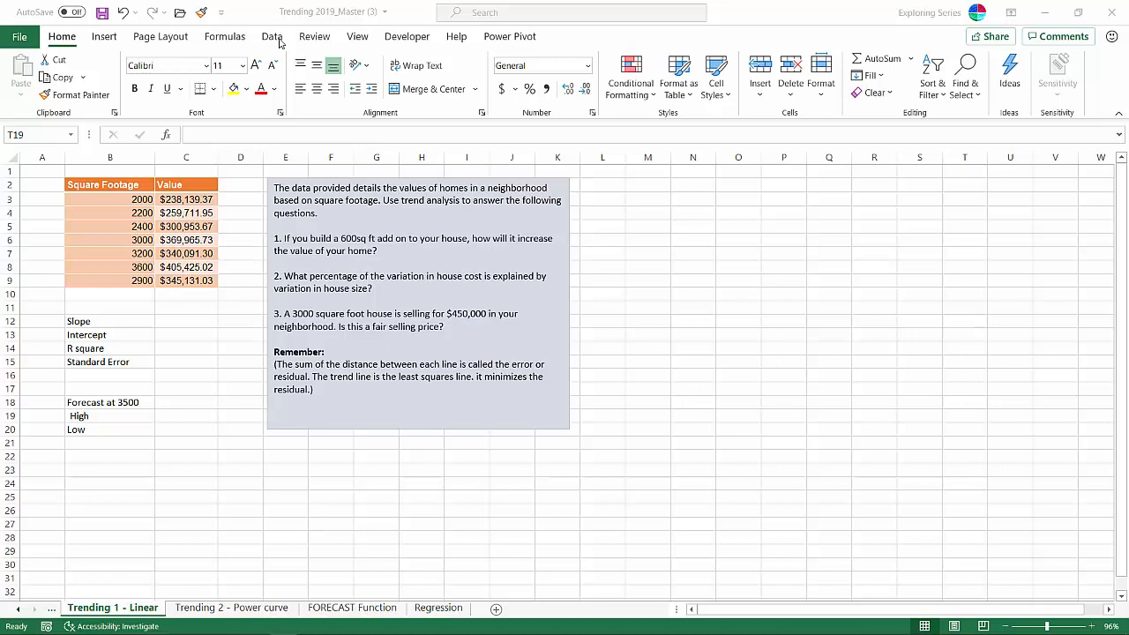
- Look through the list of available Data Analysis tools, including Moving Average and Regression, and close it without running one
left_click(281, 43)
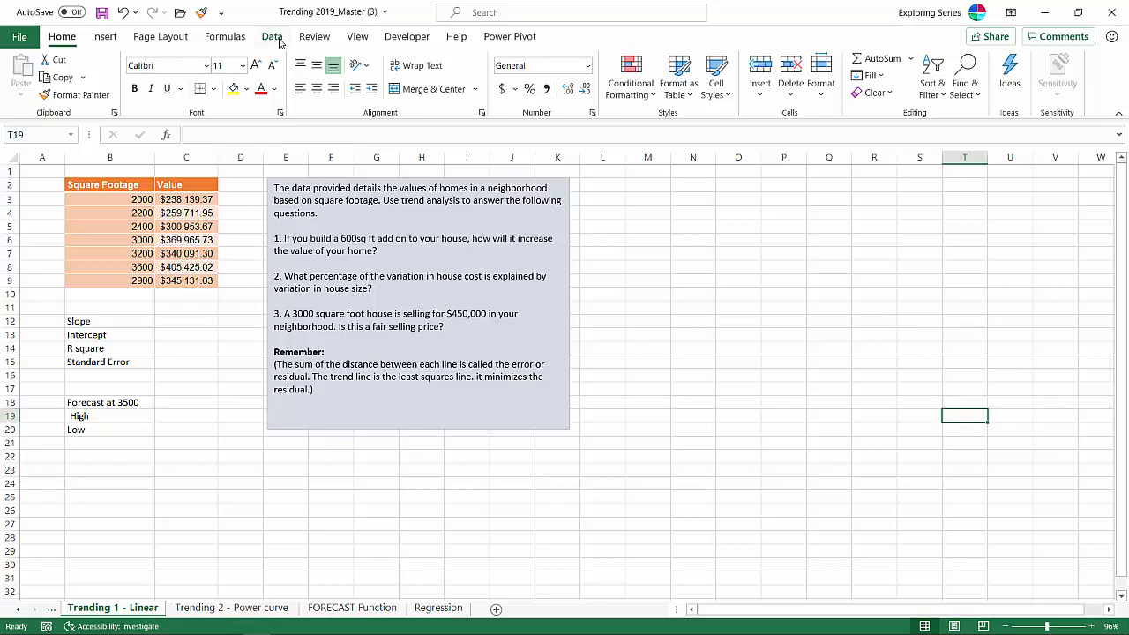
left_click(273, 36)
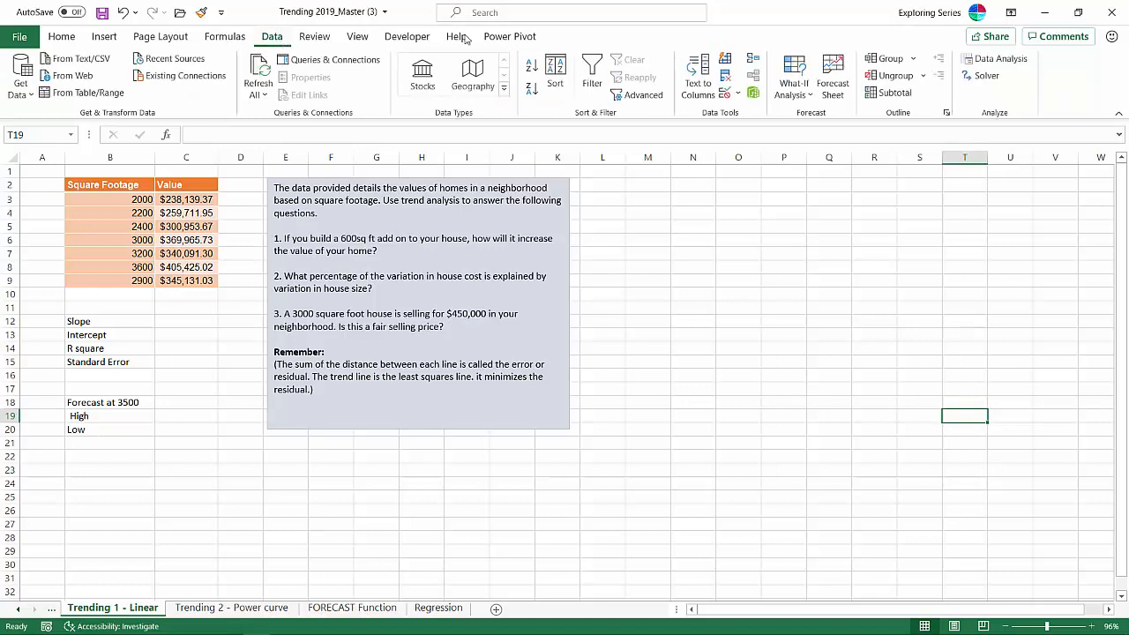
left_click(1002, 64)
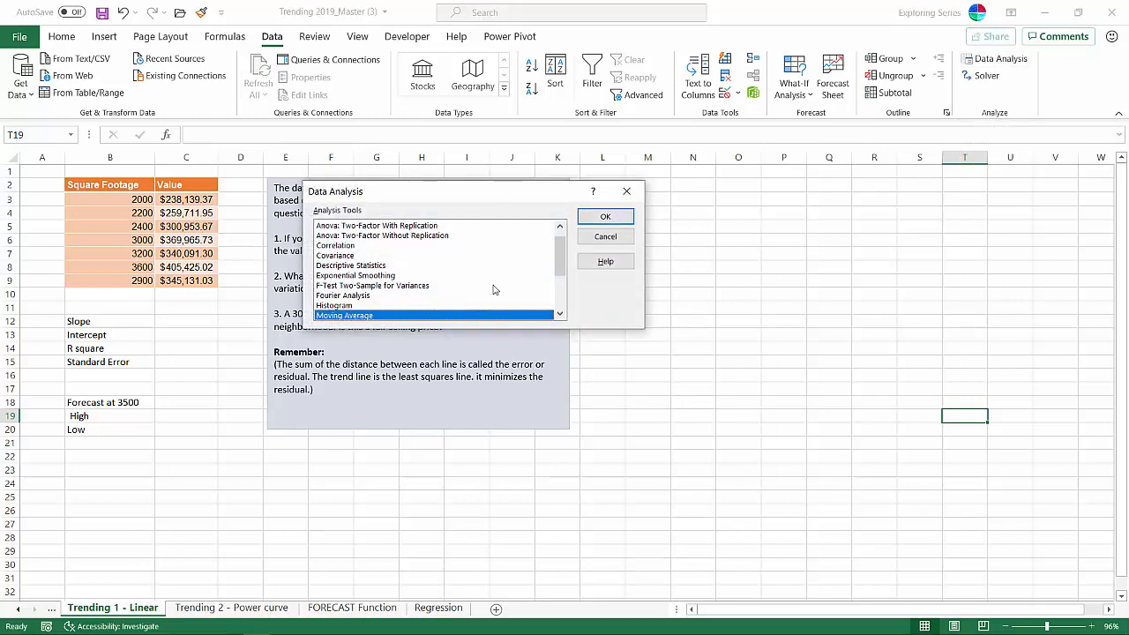
left_click(561, 302)
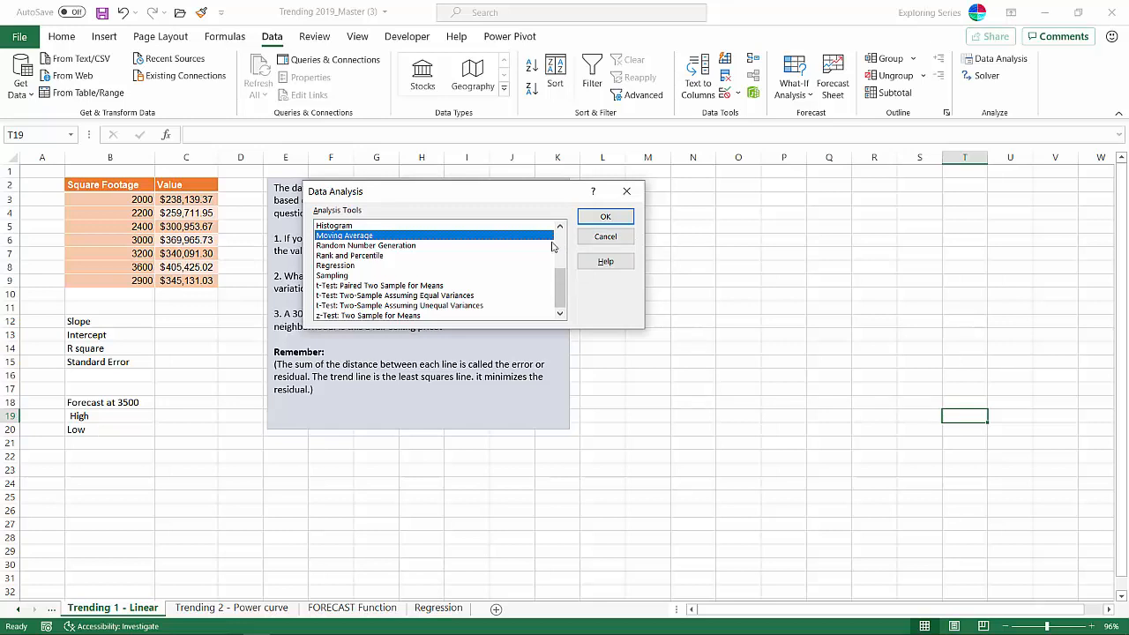
left_click(596, 240)
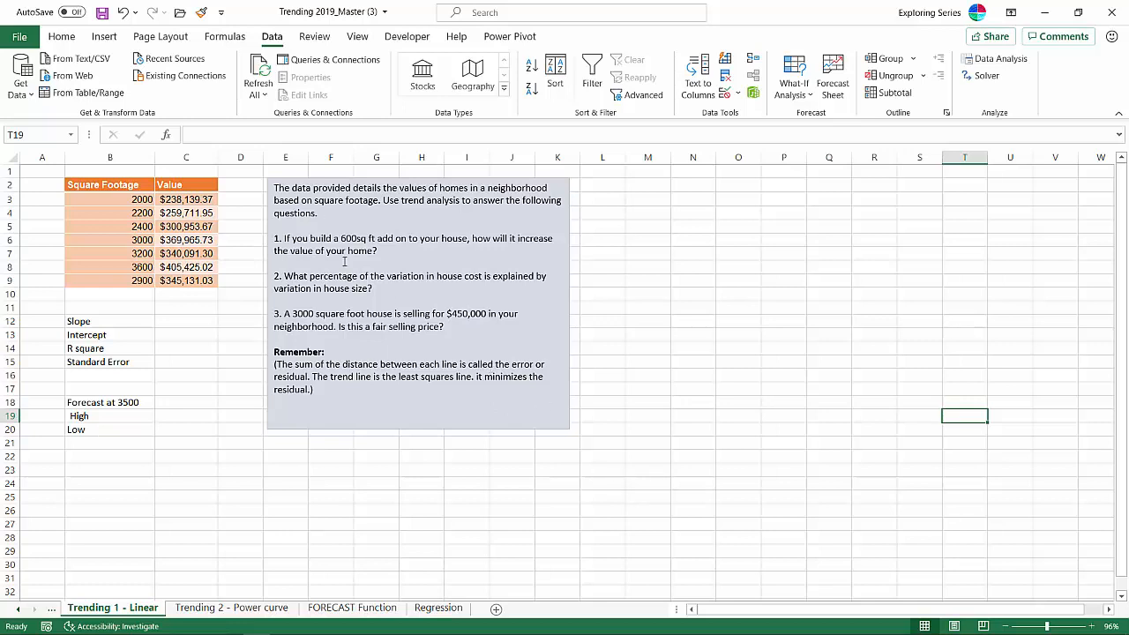
- Insert an empty scatter chart and move it beside the question text box, over columns M to T
left_click(103, 38)
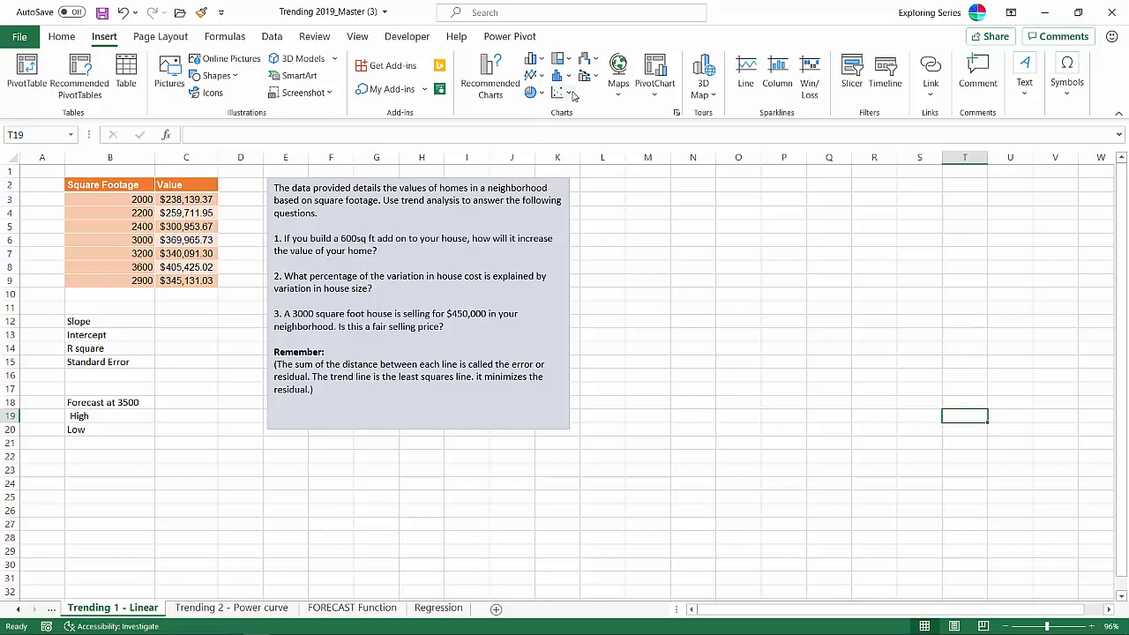
left_click(565, 92)
left_click(571, 143)
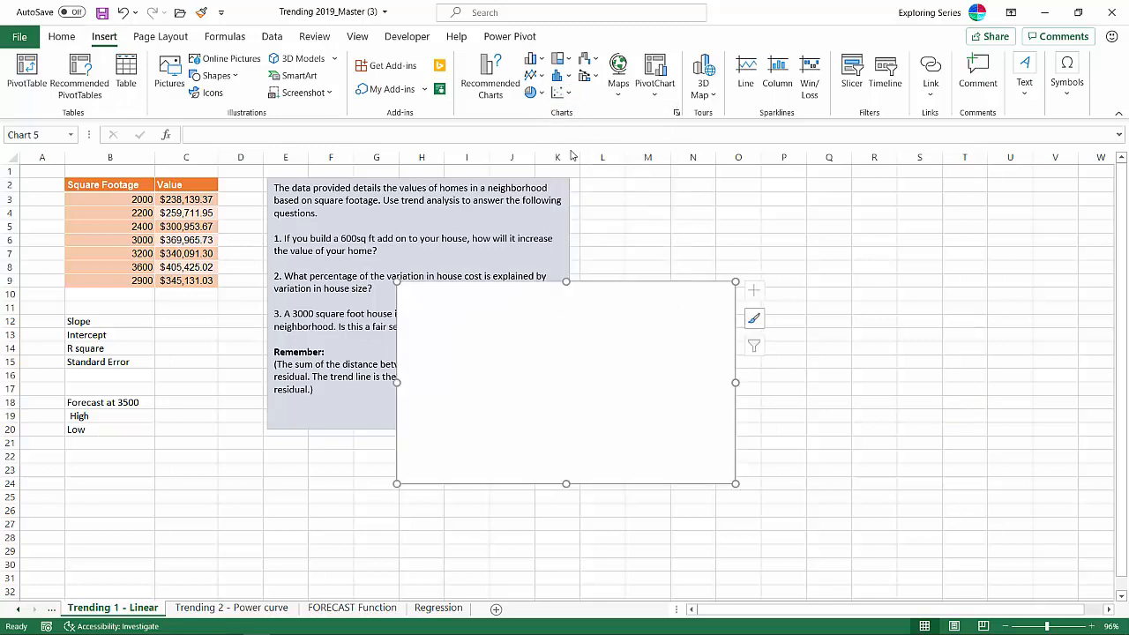
left_click_drag(567, 338, 770, 250)
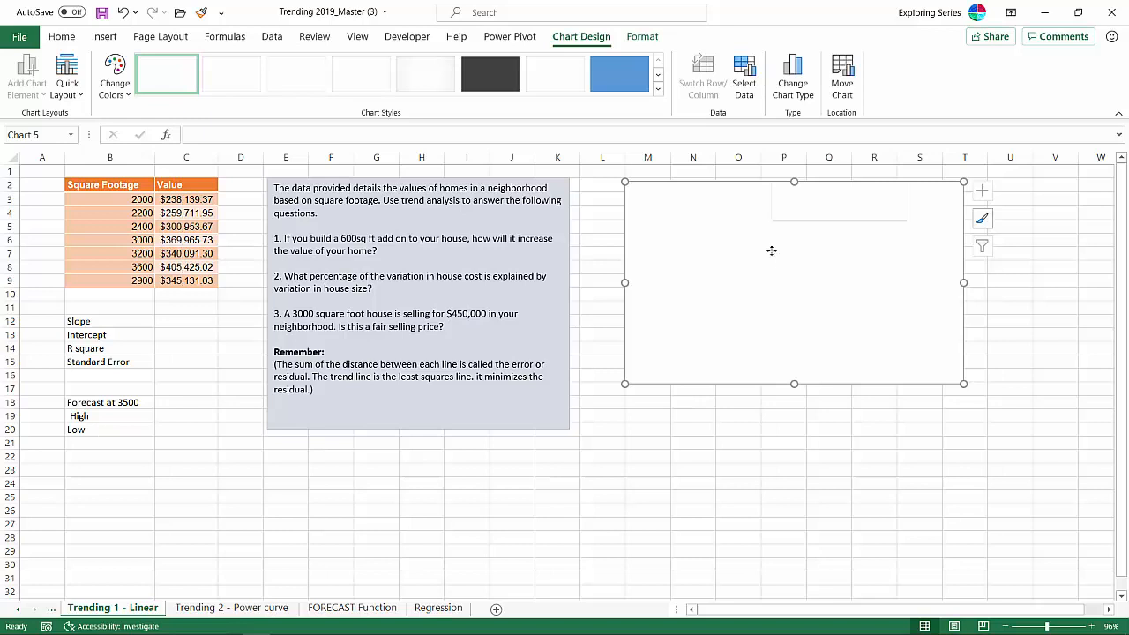
- Add a data series to the scatter chart with X values from B3:B9 and Y values from C3:C9
right_click(771, 250)
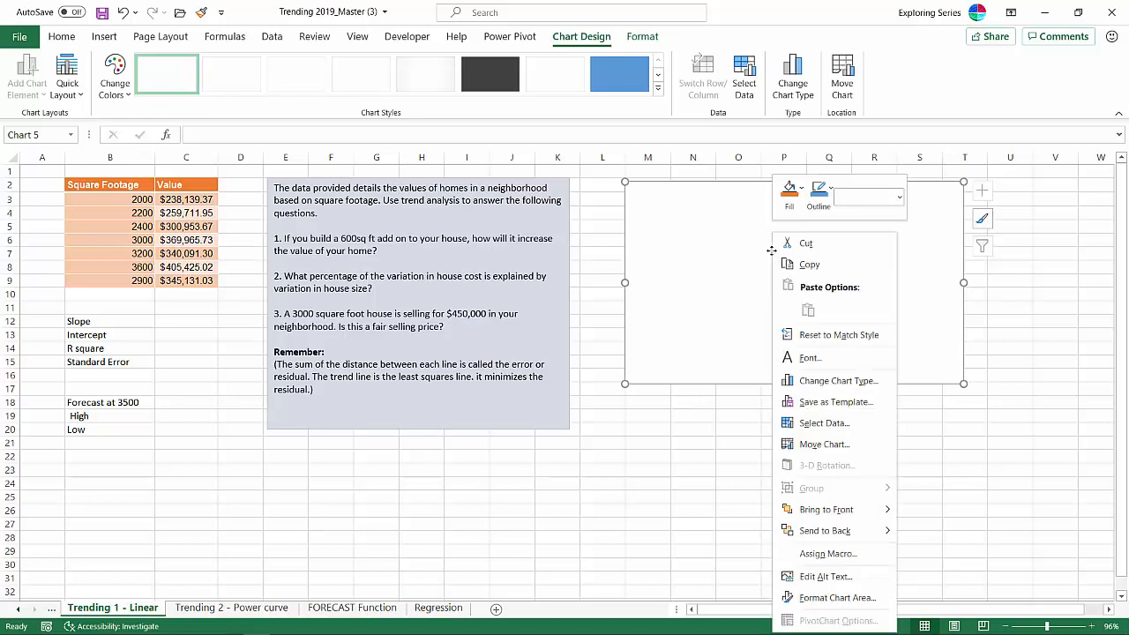
left_click(824, 423)
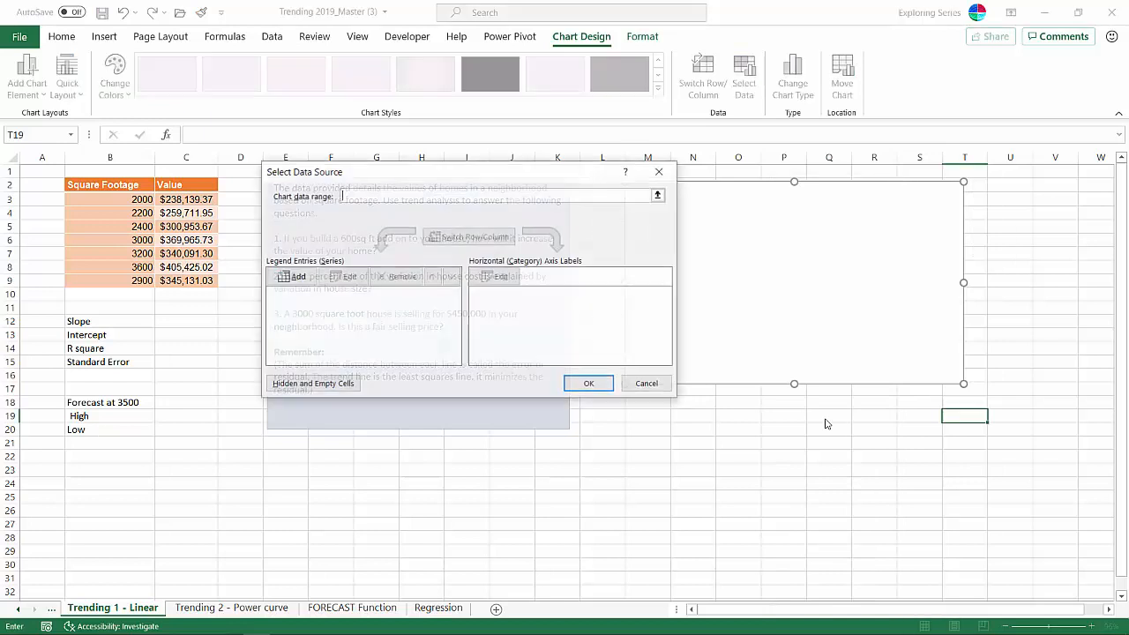
left_click(293, 278)
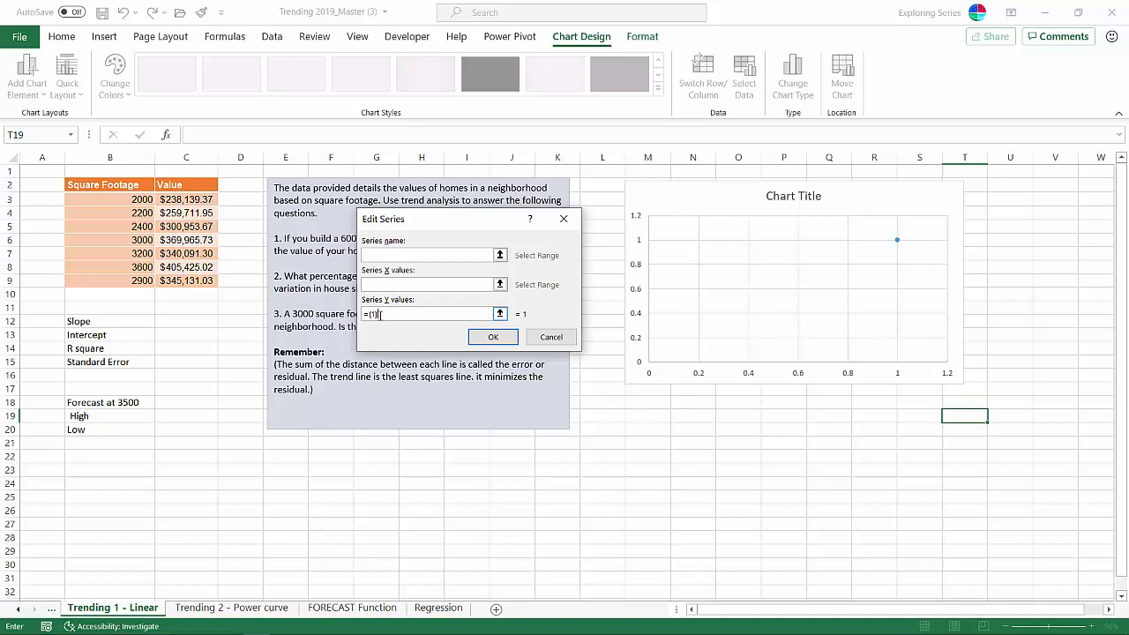
key("BackSpace")
key("BackSpace")
key("BackSpace")
key("BackSpace")
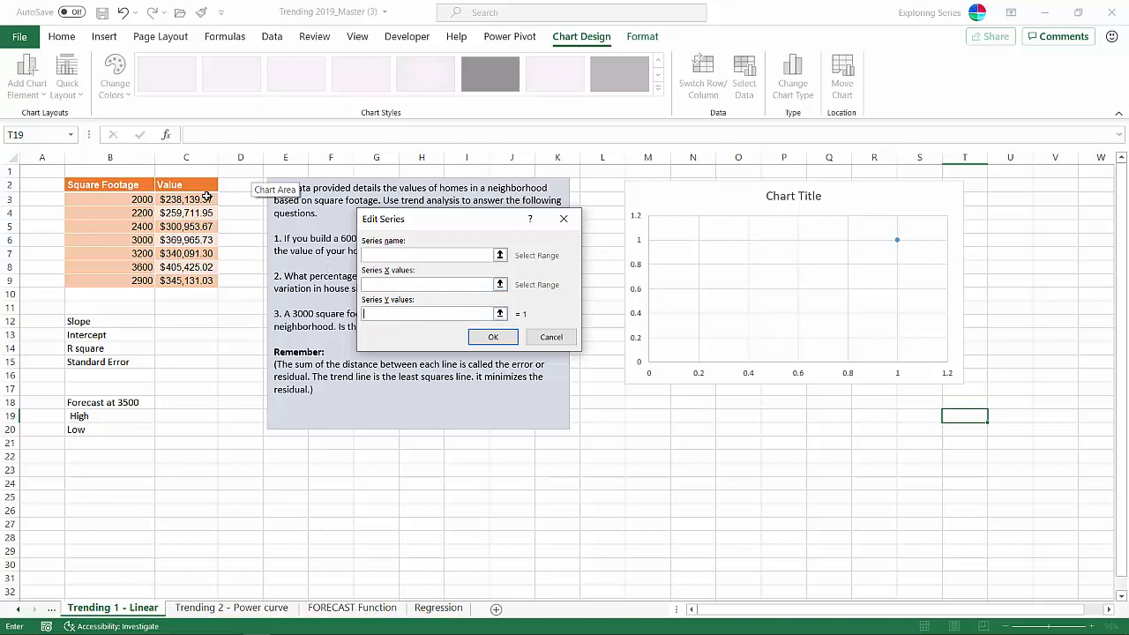
left_click_drag(199, 199, 203, 281)
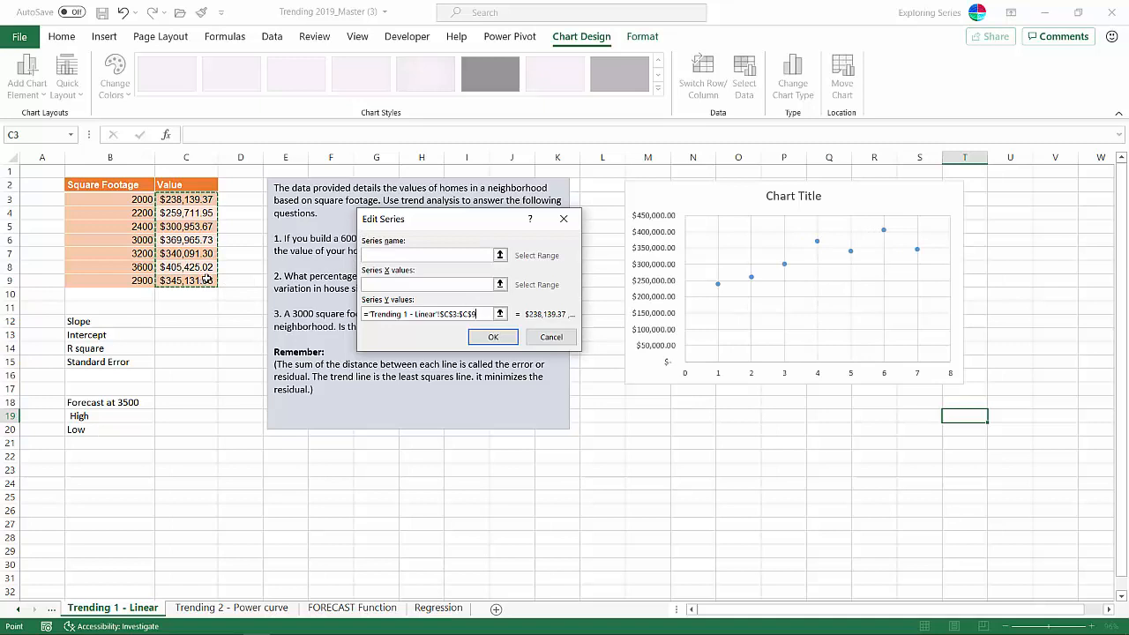
left_click(454, 286)
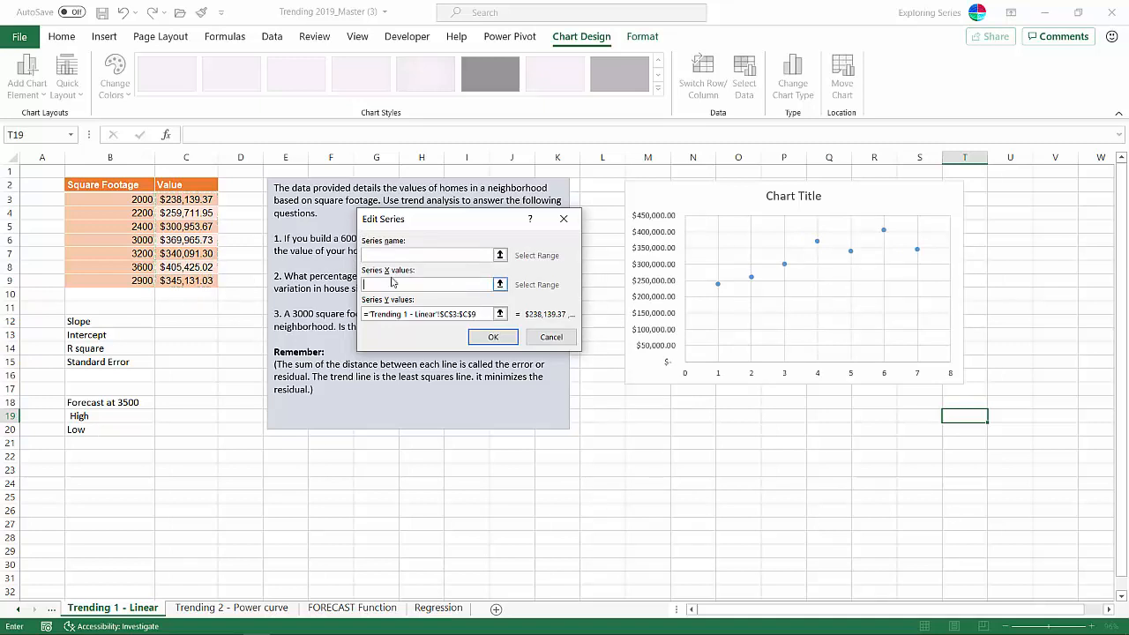
left_click_drag(114, 200, 124, 276)
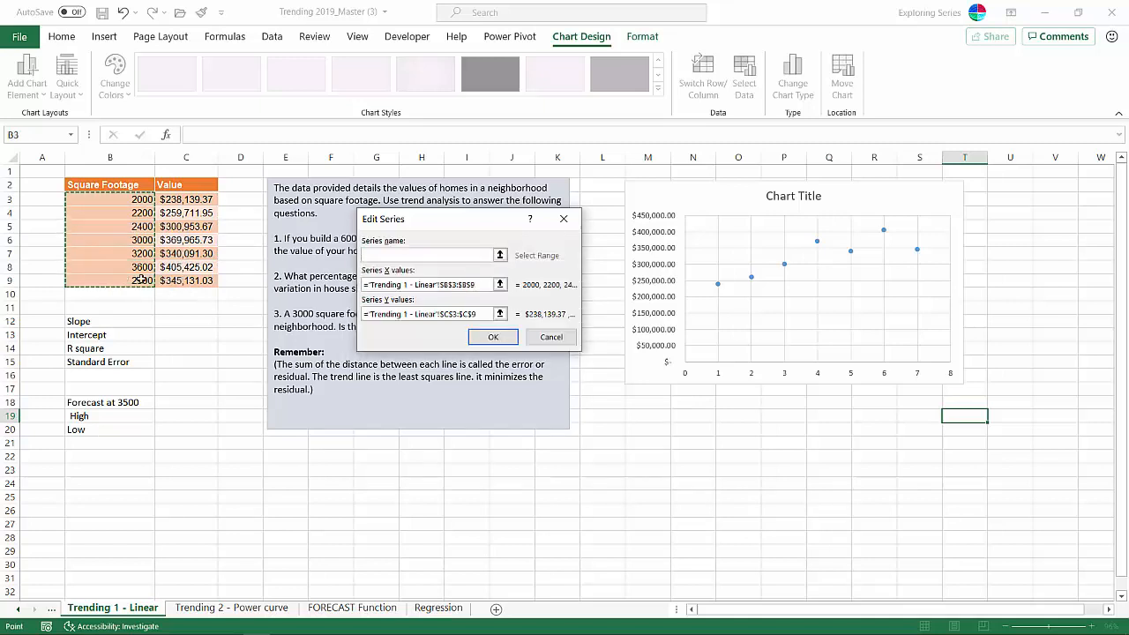
left_click(492, 338)
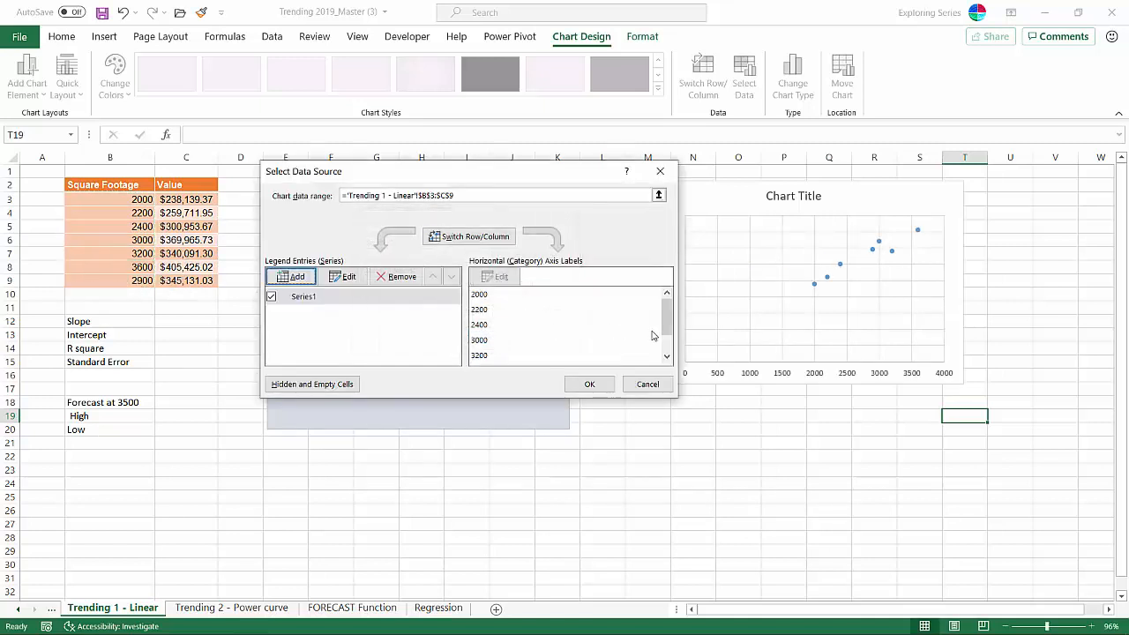
left_click(588, 384)
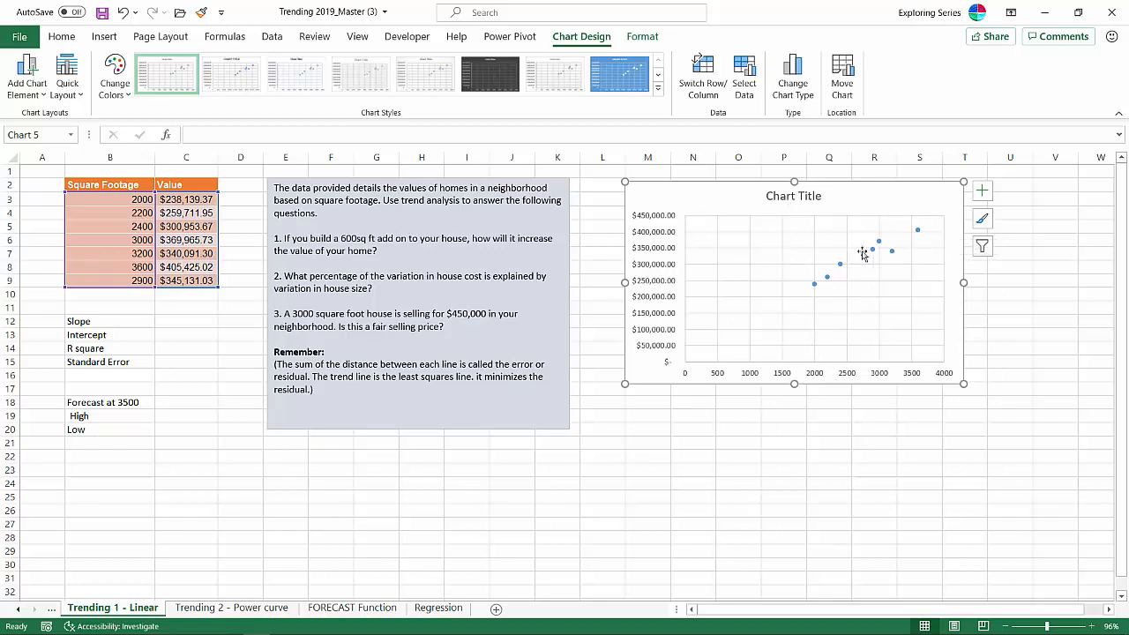
- Change the chart title to "House Costs" and move the chart right next to the question text box
left_click(776, 195)
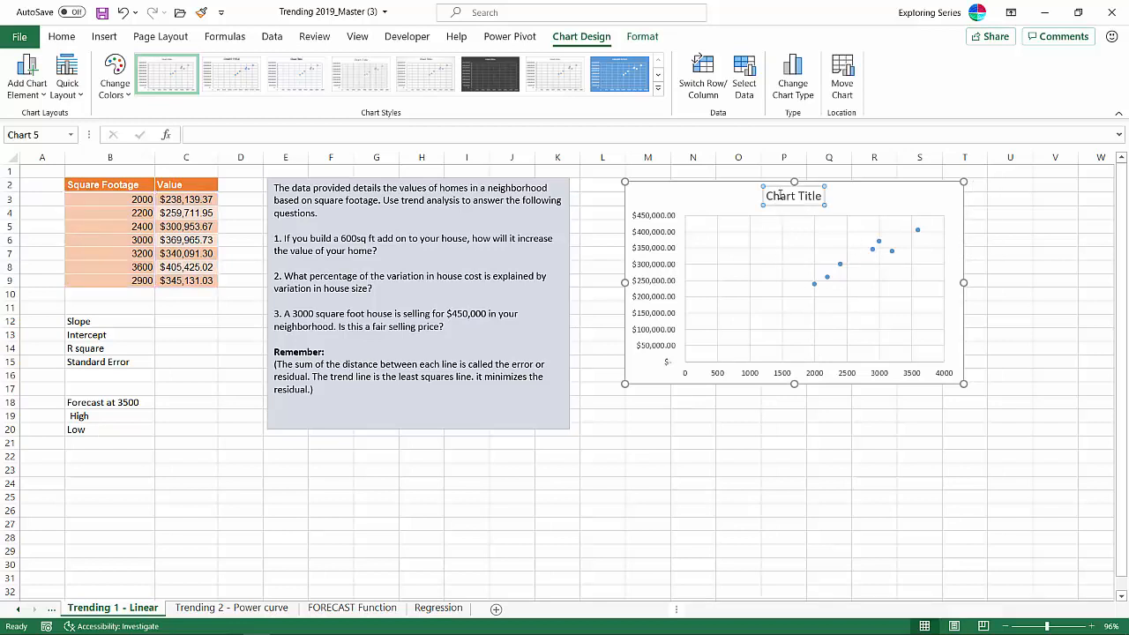
triple_click(819, 201)
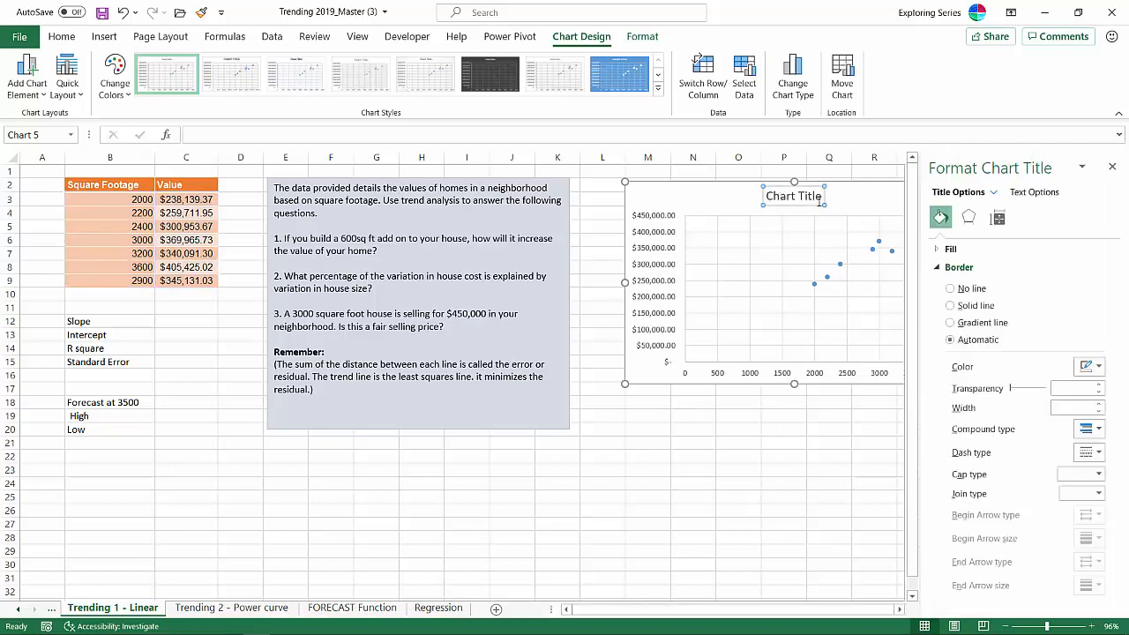
type("Hou")
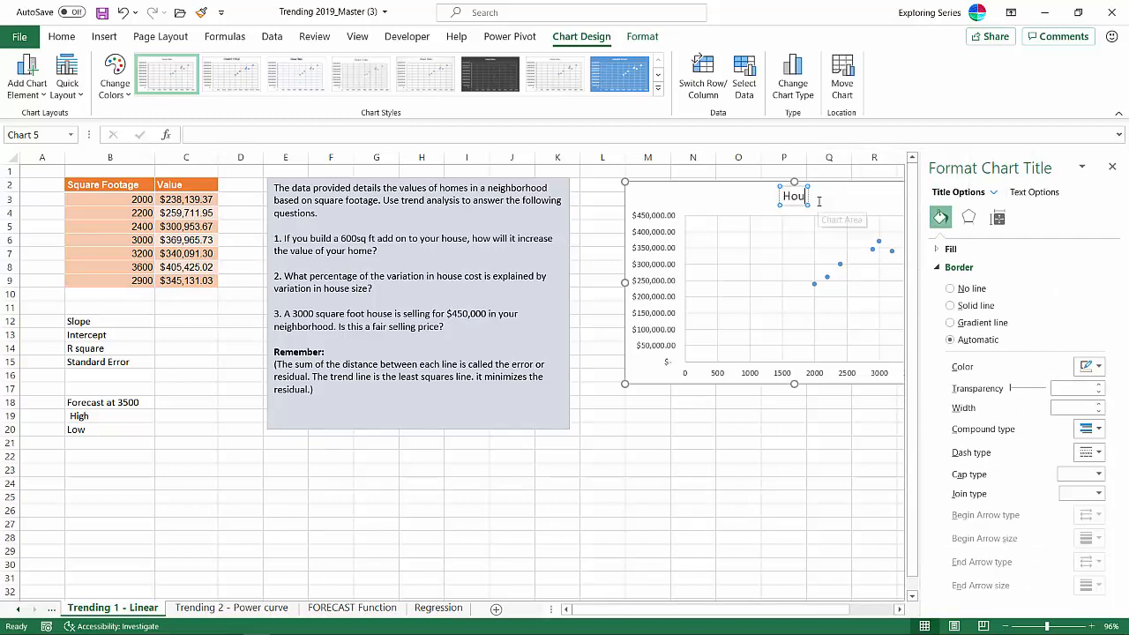
type("se Costs")
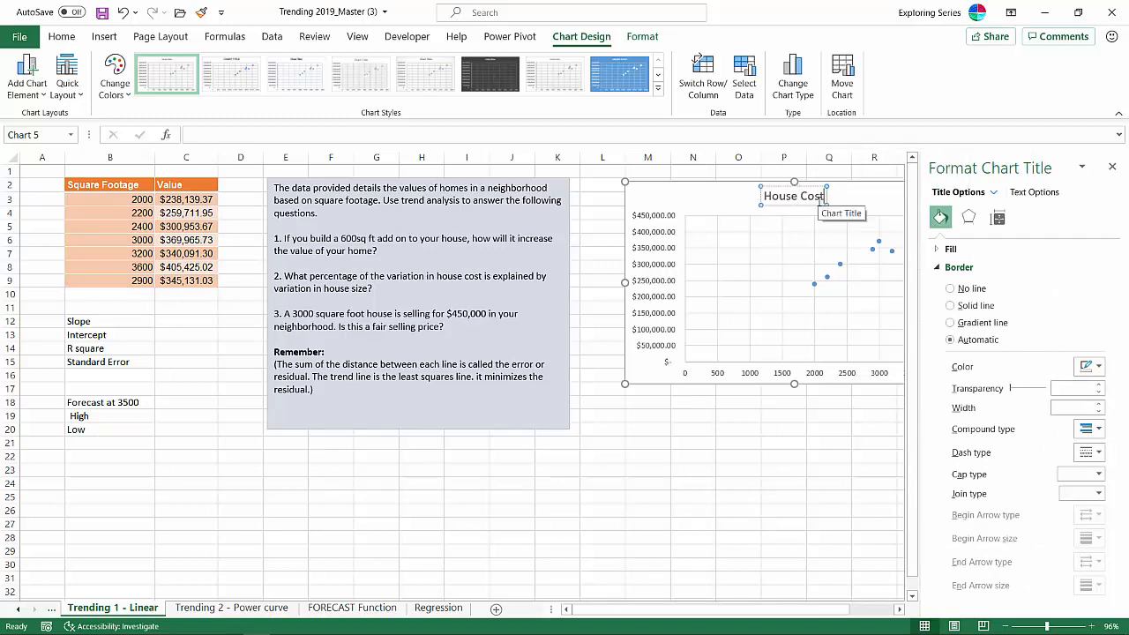
left_click(697, 211)
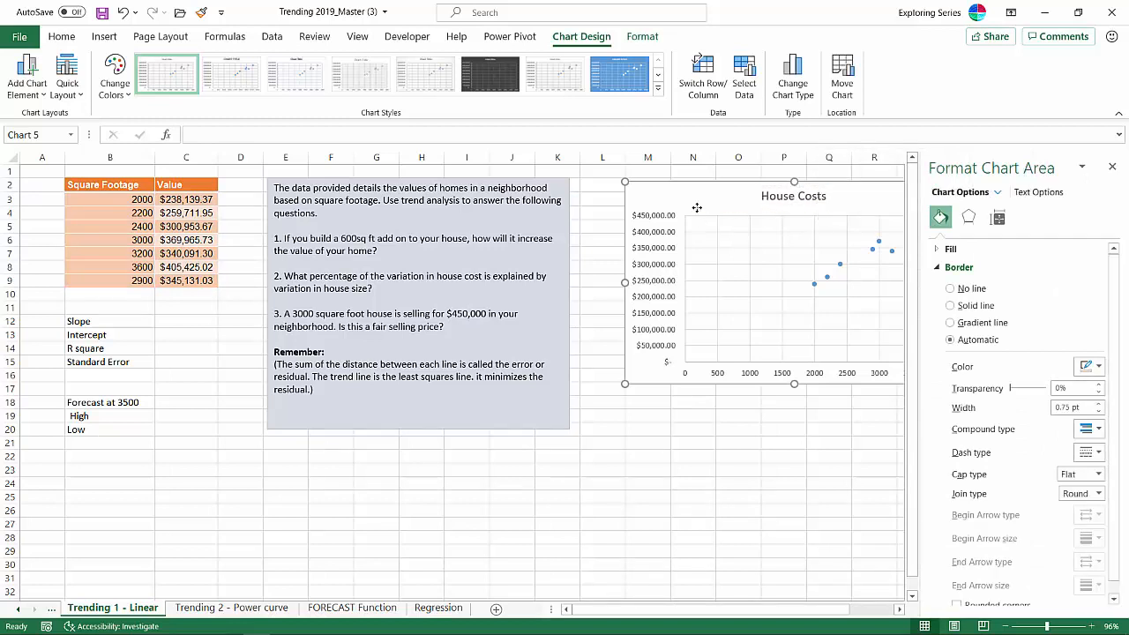
left_click(1111, 166)
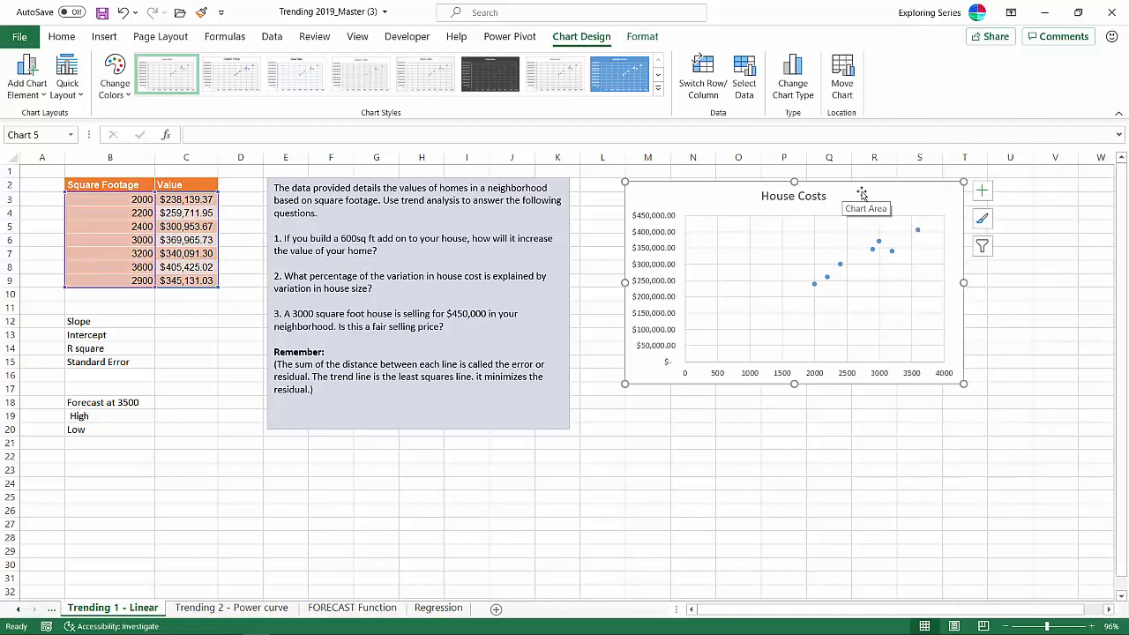
left_click_drag(859, 193, 821, 190)
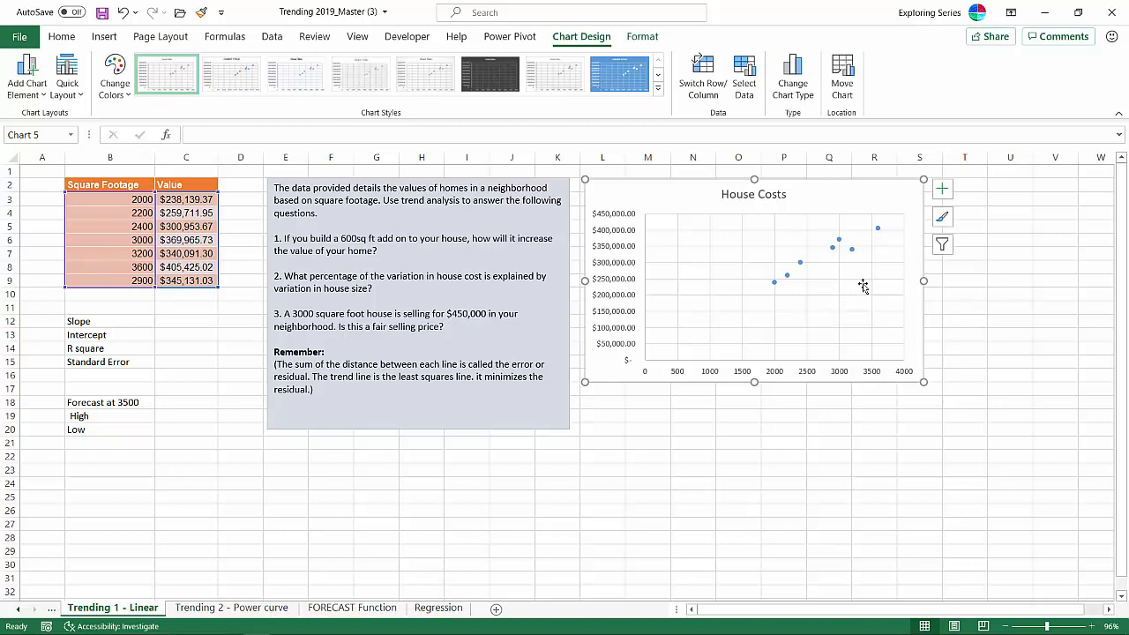
- Add a linear trendline showing its equation and R-squared value, and move that label to the empty upper-left area of the plot
left_click(942, 190)
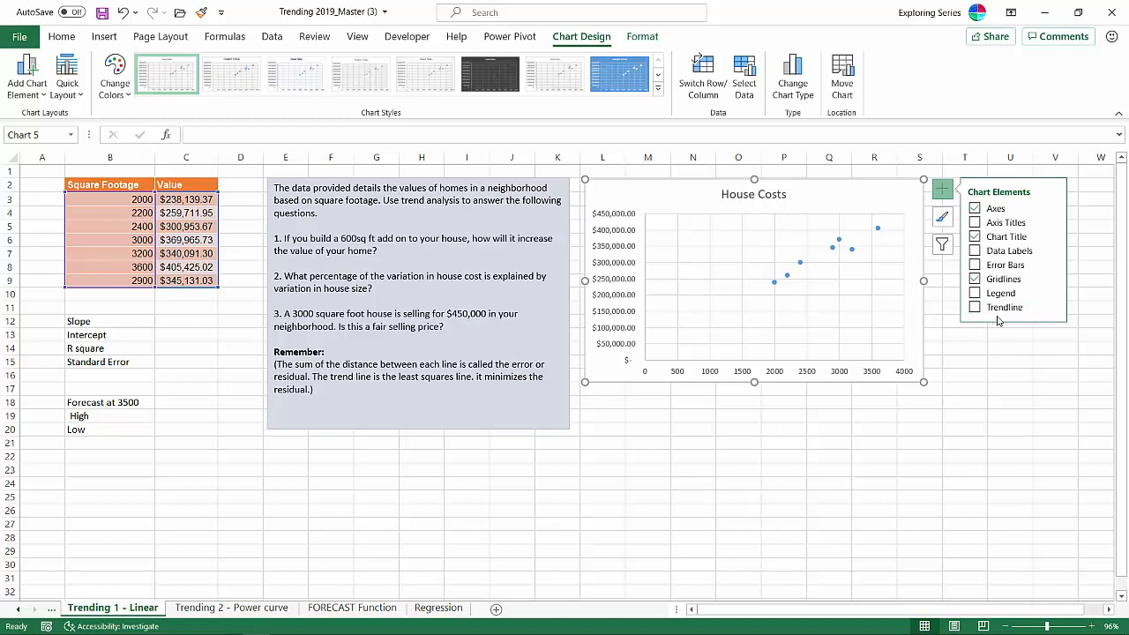
left_click(1052, 308)
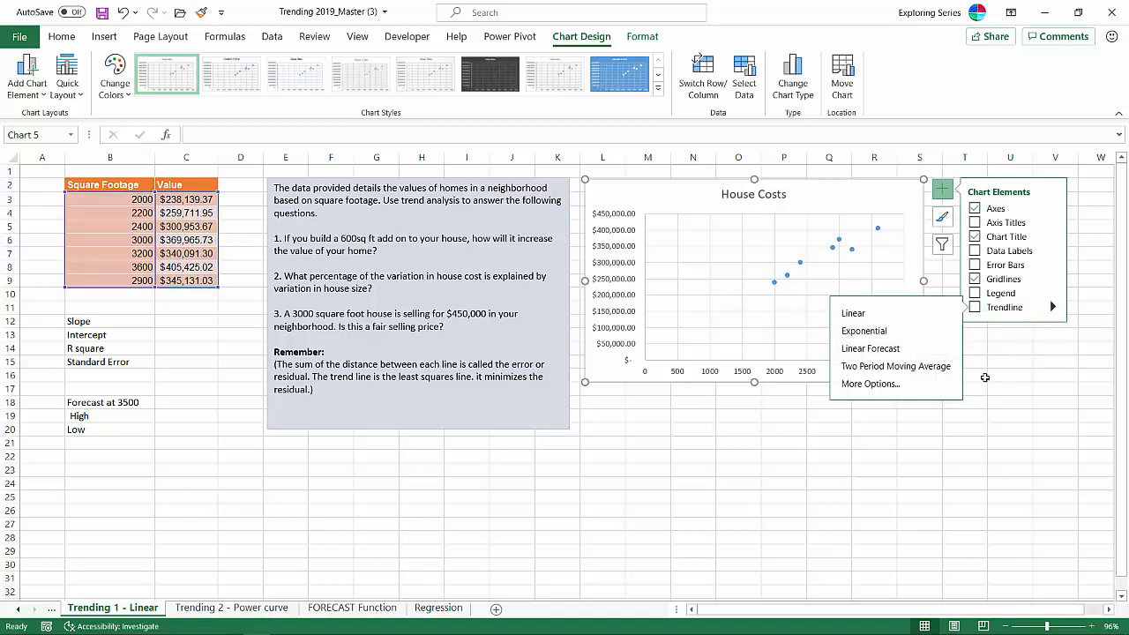
left_click(915, 393)
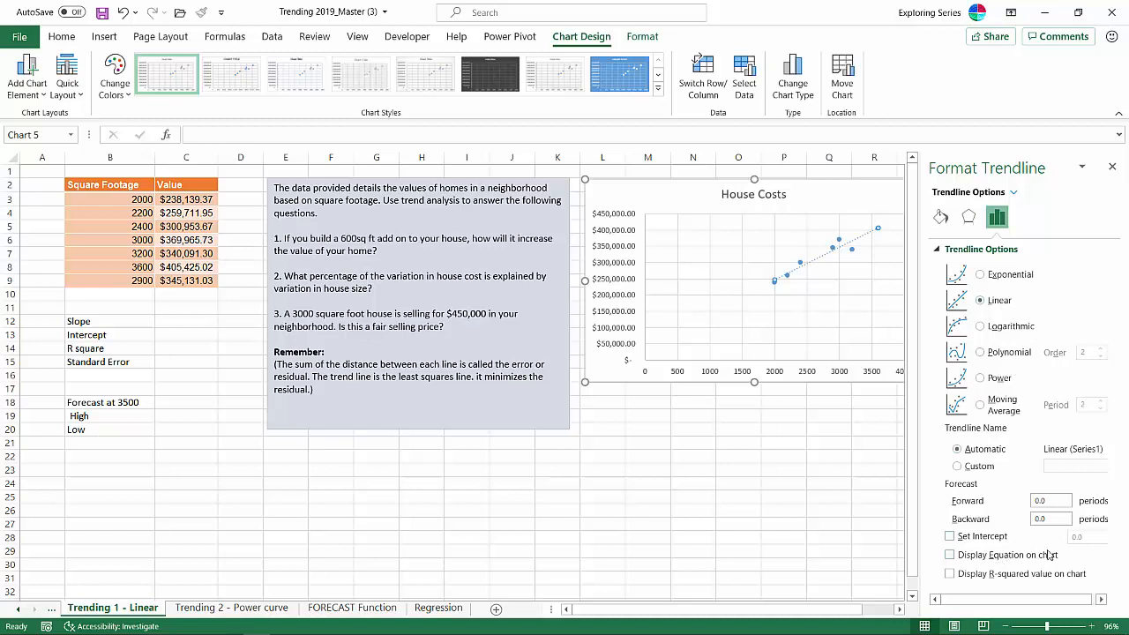
left_click(949, 556)
left_click(950, 574)
left_click(1112, 167)
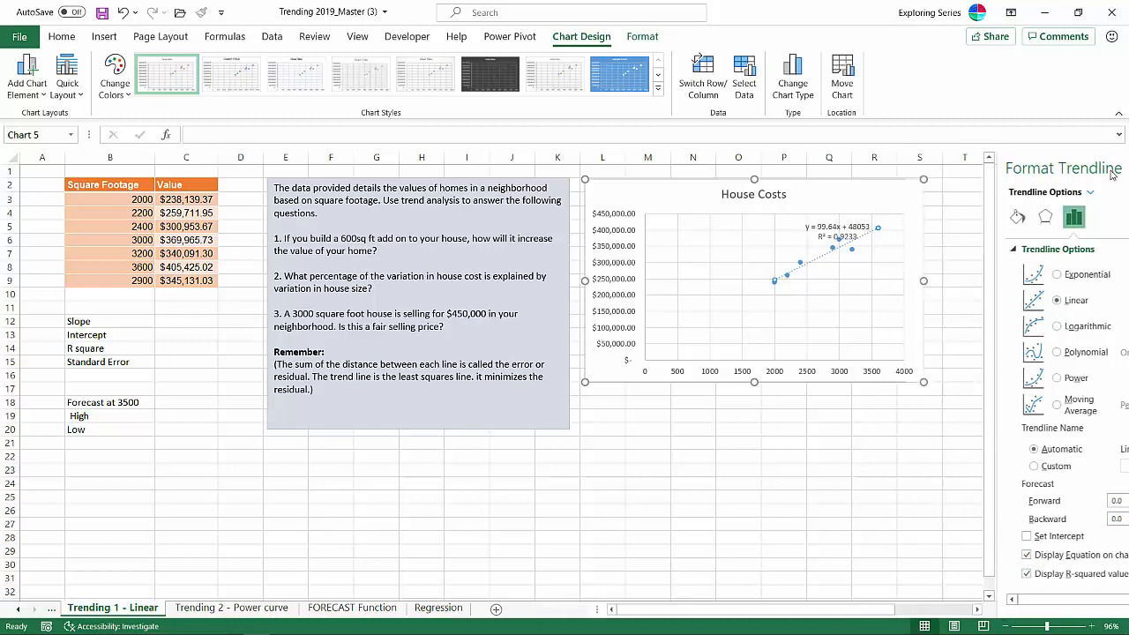
left_click(833, 231)
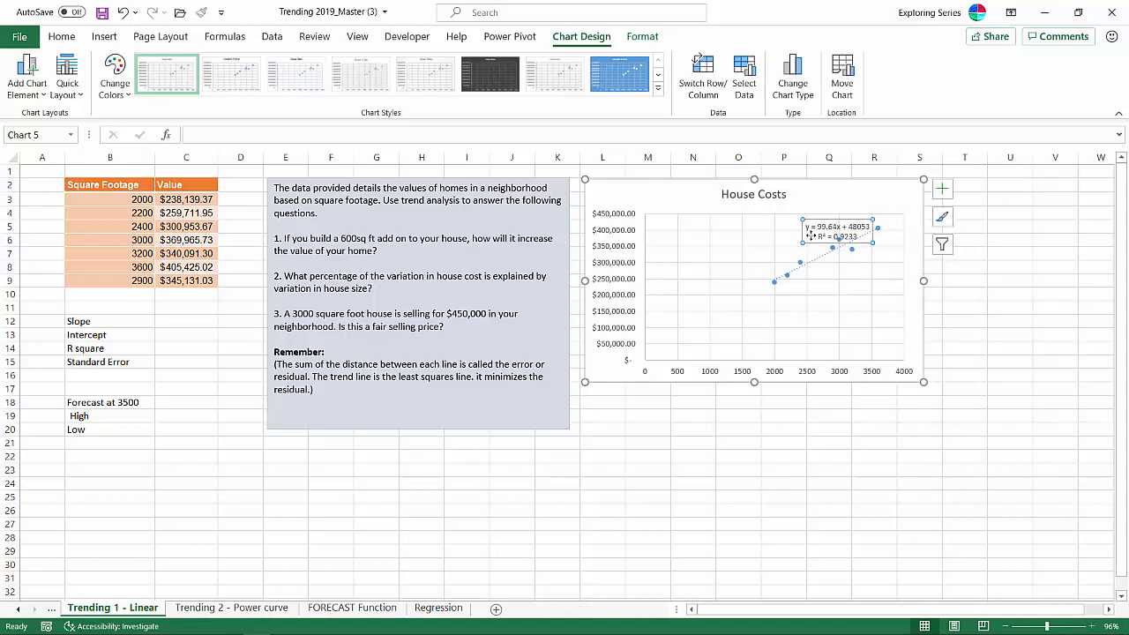
left_click_drag(804, 234, 676, 232)
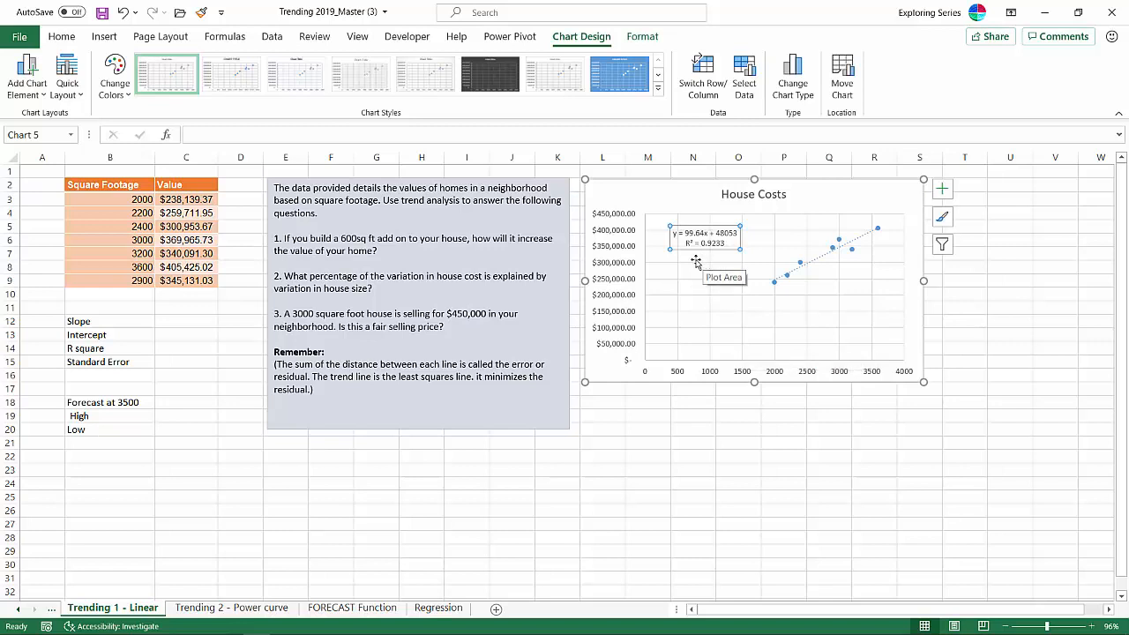
- Calculate the slope in C12 with SLOPE, using C3:C9 as known y values and B3:B9 as known x values
left_click(172, 330)
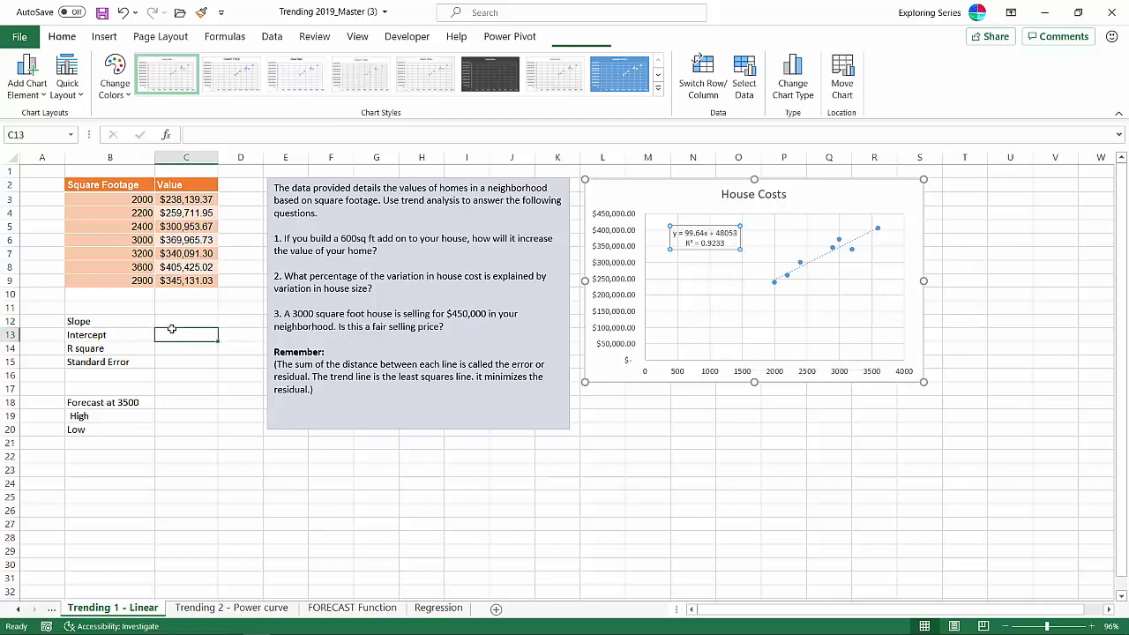
left_click(146, 321)
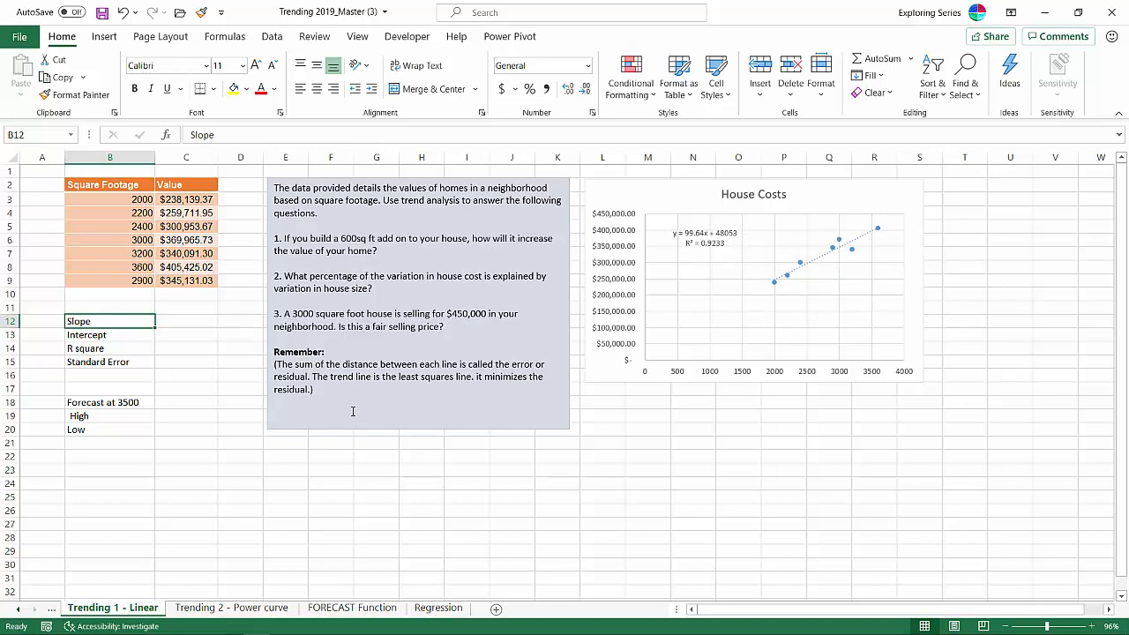
left_click(194, 326)
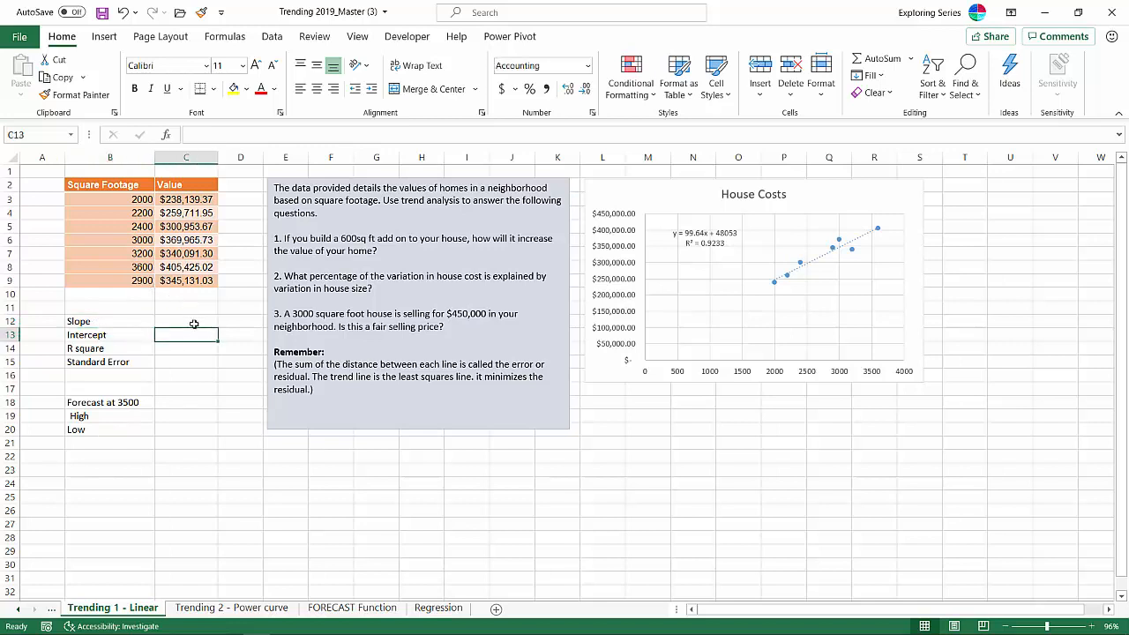
left_click(194, 322)
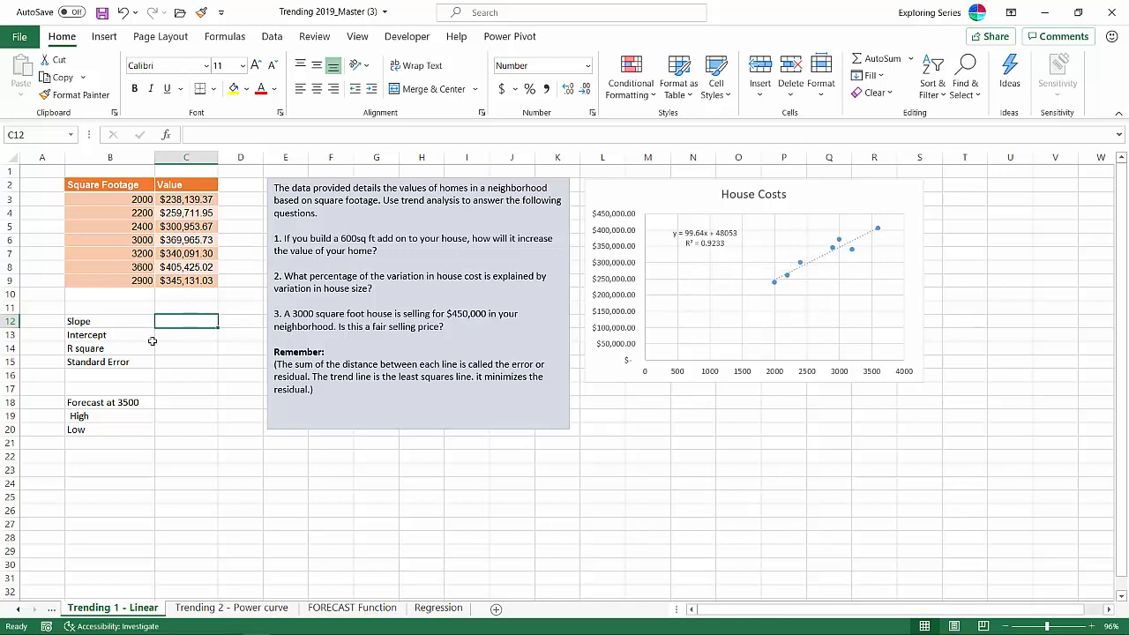
type("=slope")
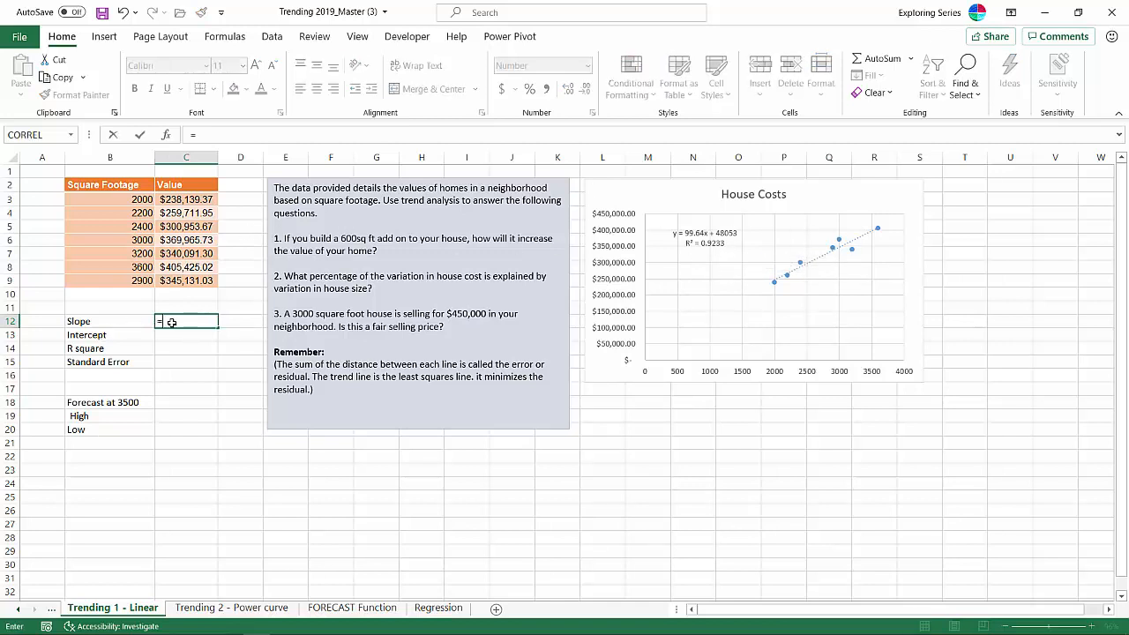
key("Tab")
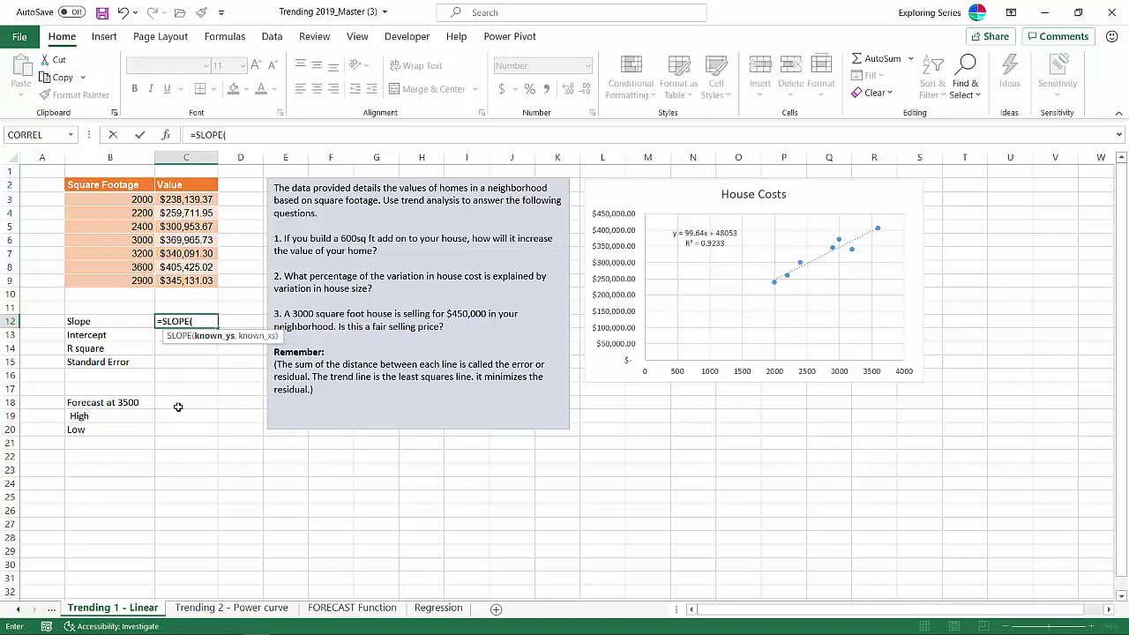
left_click(198, 200)
left_click_drag(198, 201, 200, 280)
type(",")
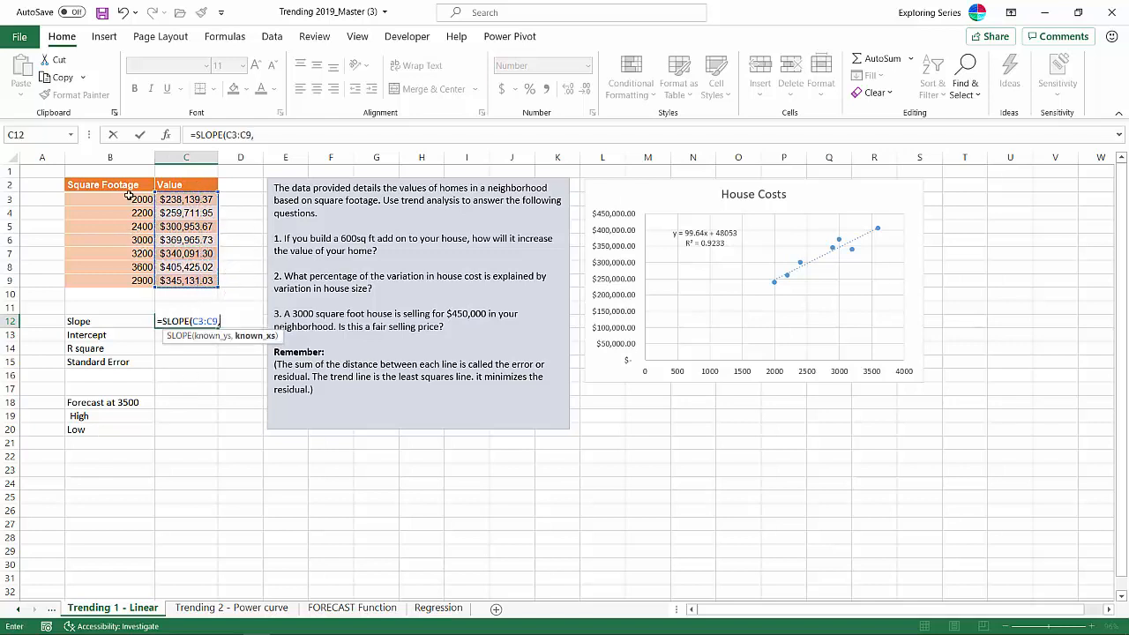
left_click(129, 194)
left_click_drag(129, 194, 133, 278)
key("Return")
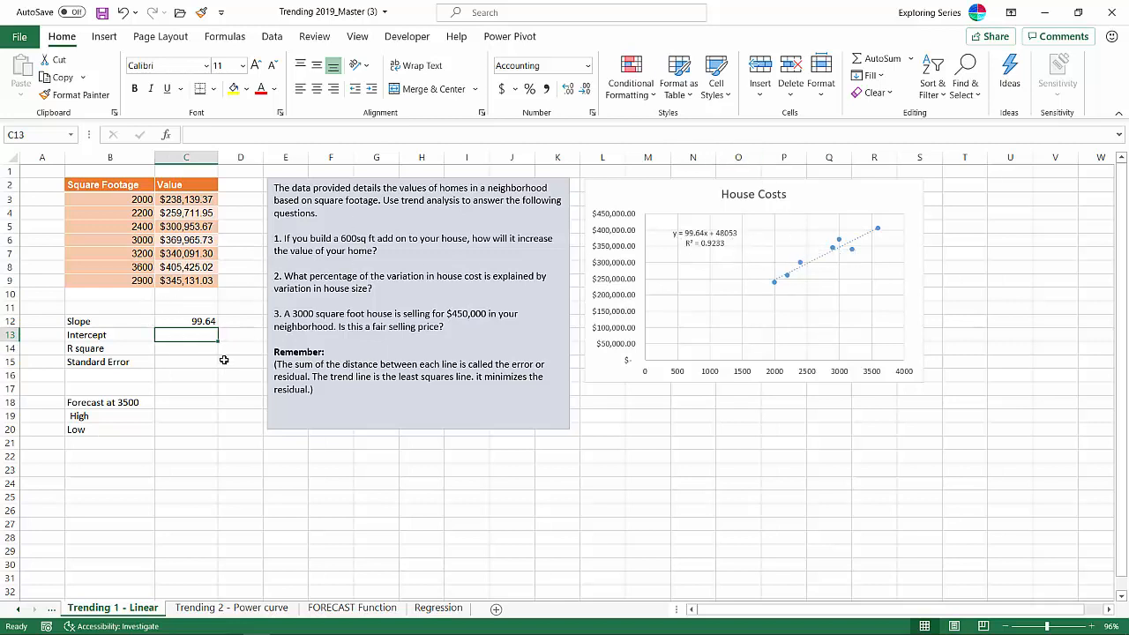
- Calculate the intercept in C13 with INTERCEPT, using C3:C9 as known y values and B3:B9 as known x values
type("=in")
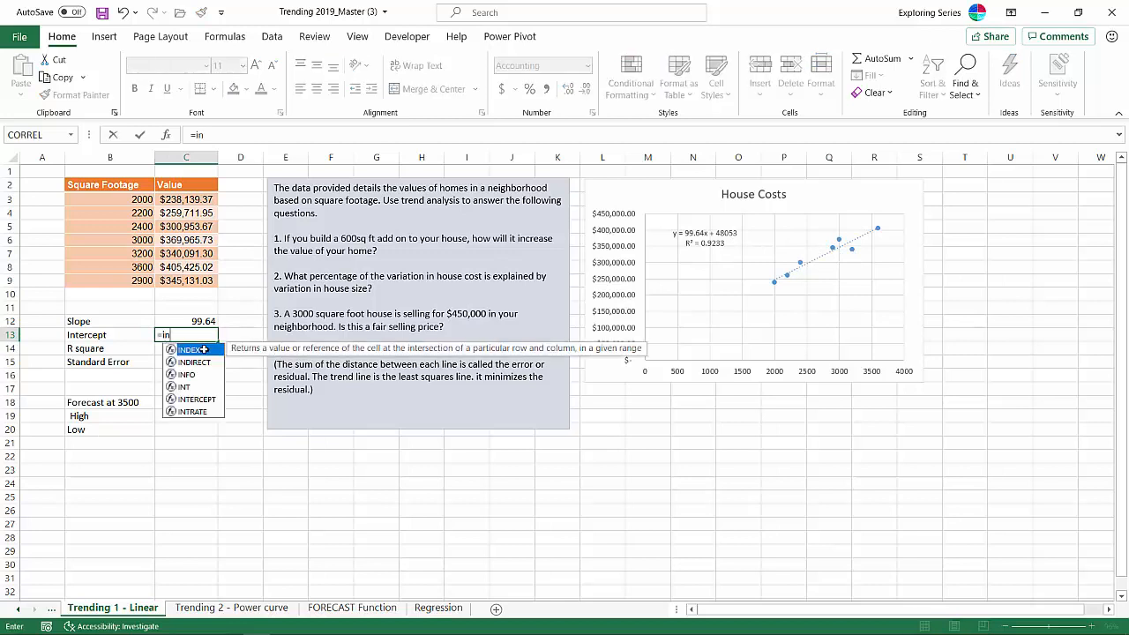
double_click(200, 400)
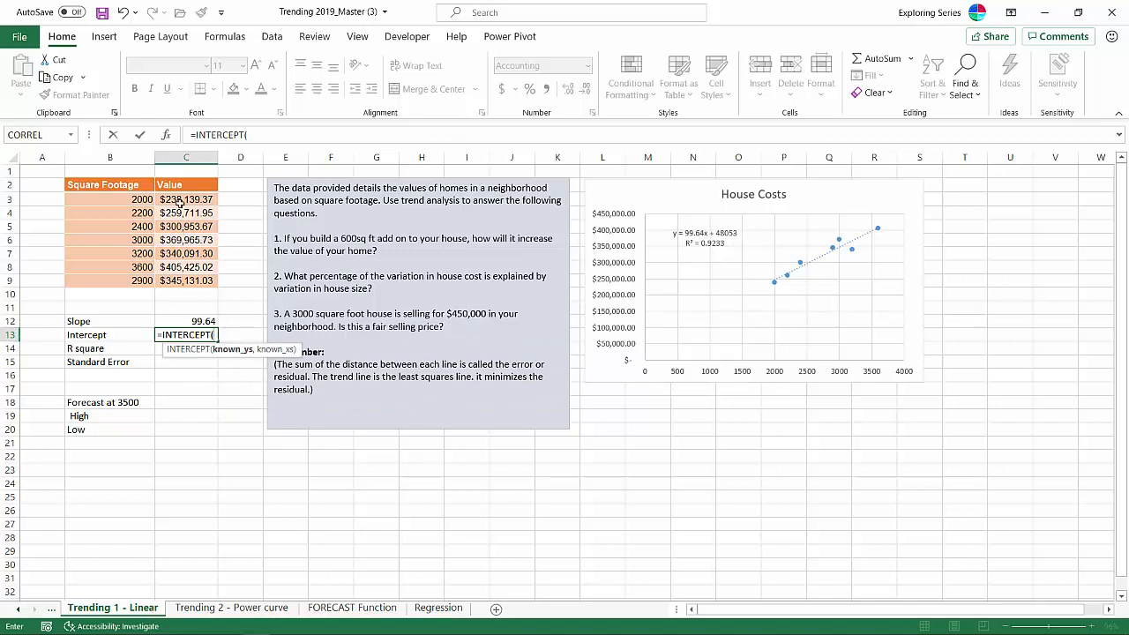
left_click_drag(181, 201, 189, 280)
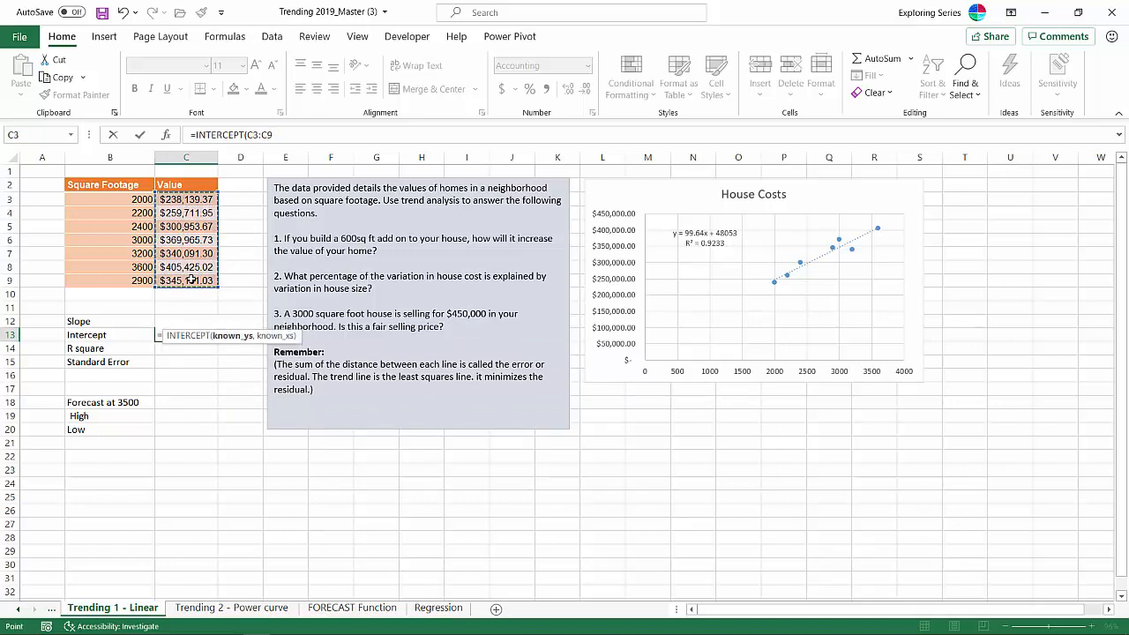
type(",")
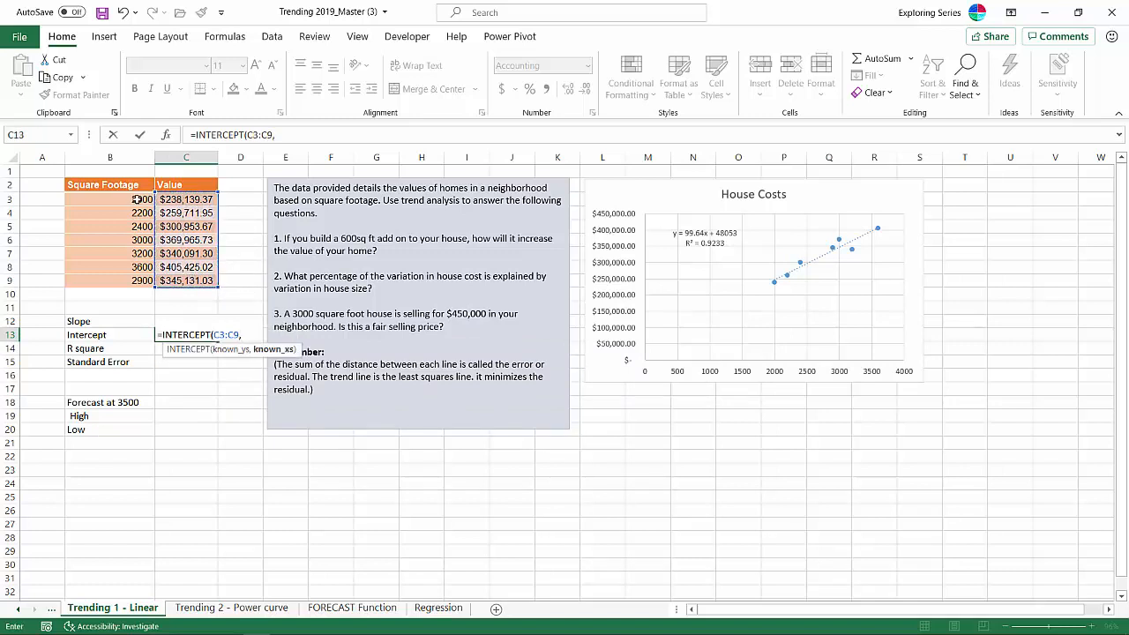
left_click_drag(137, 199, 141, 275)
key("Return")
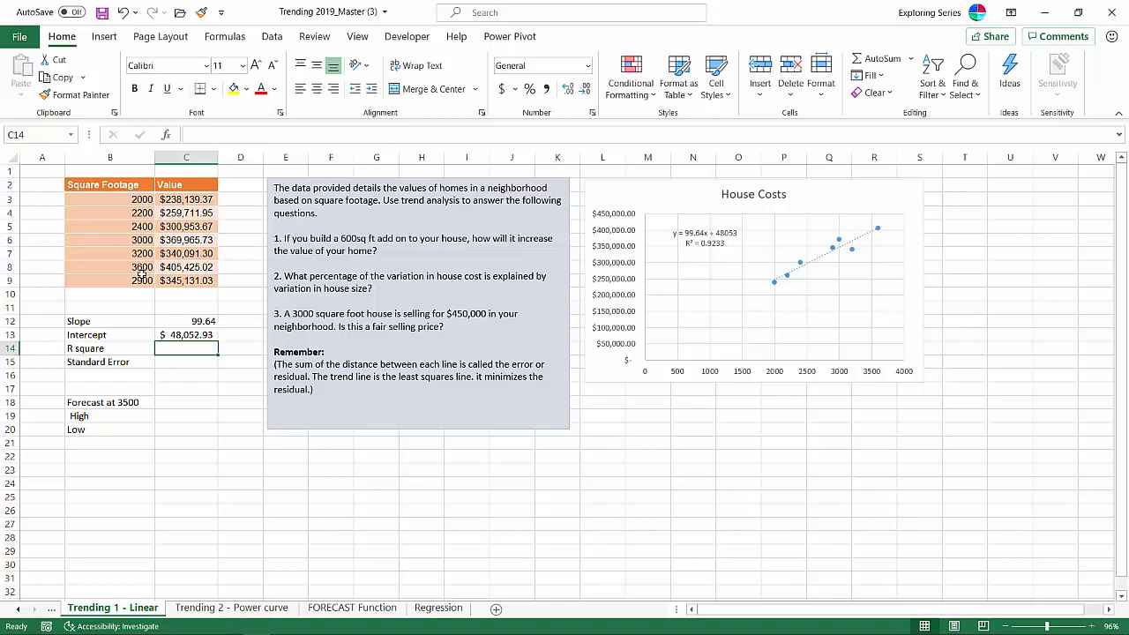
- Forecast the home value at 3500 square feet in C18 with the formula =C12*3500+C13
left_click(178, 403)
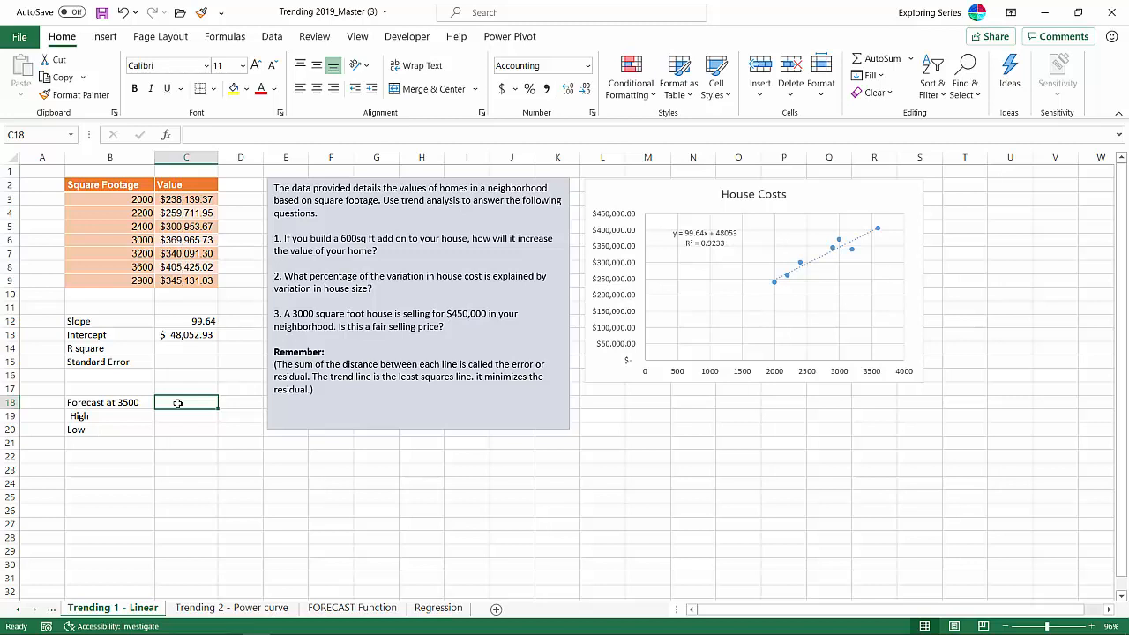
type("=")
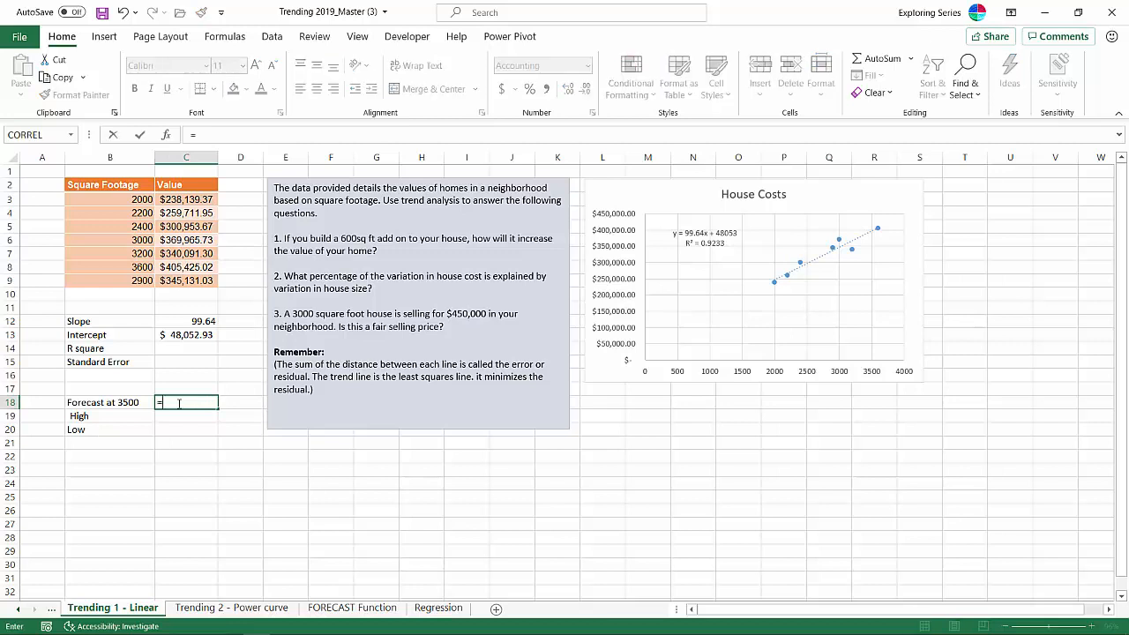
left_click(196, 319)
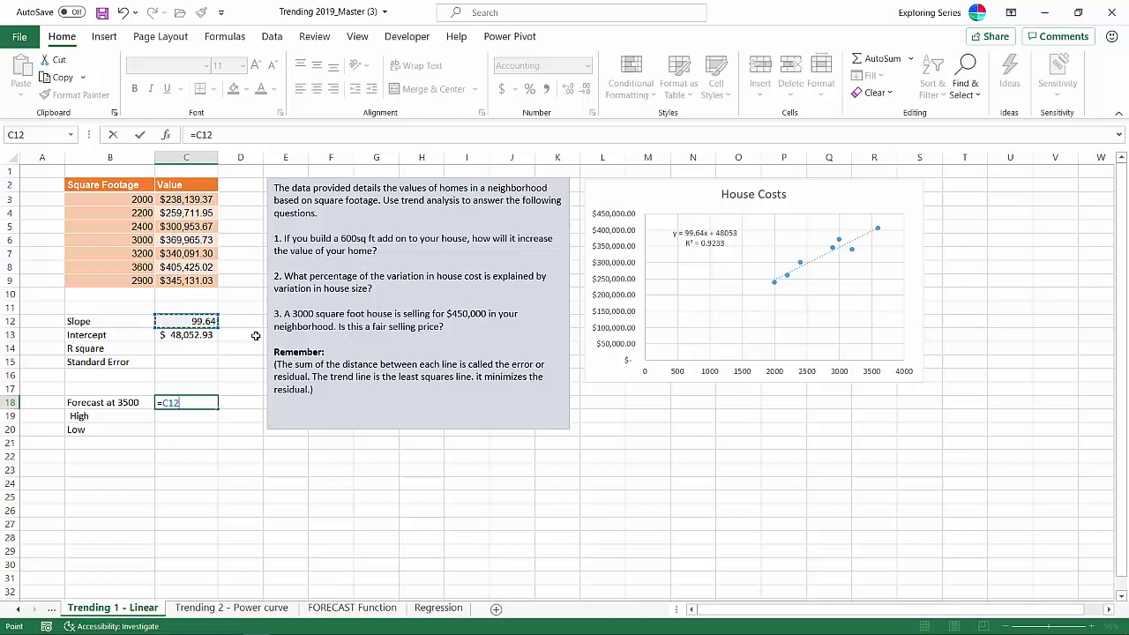
type("*3500")
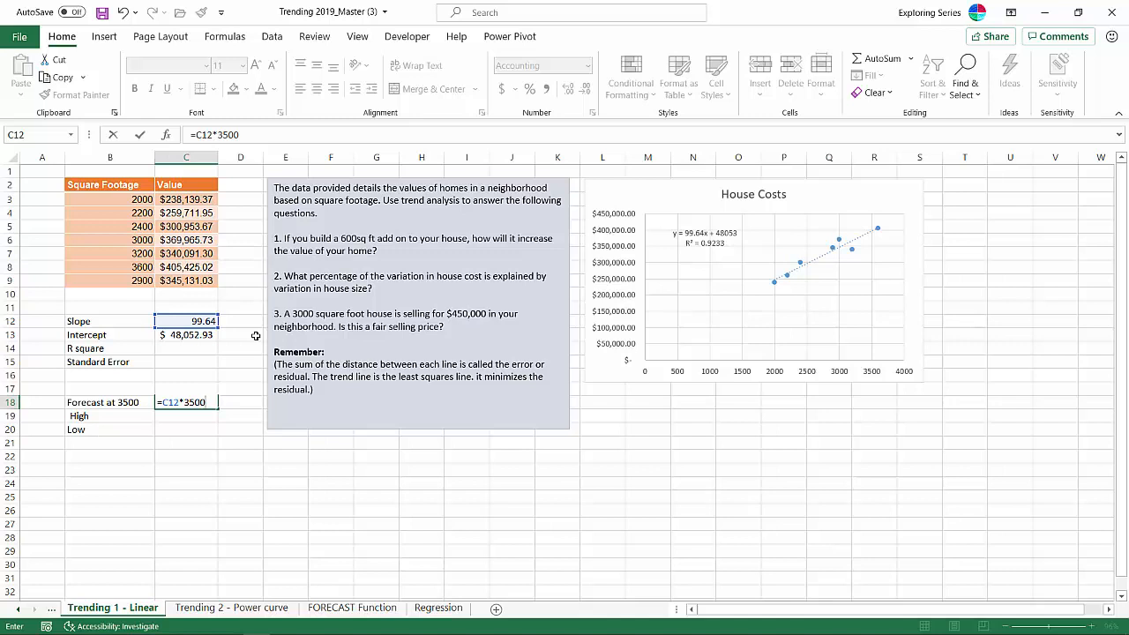
type("+")
left_click(186, 335)
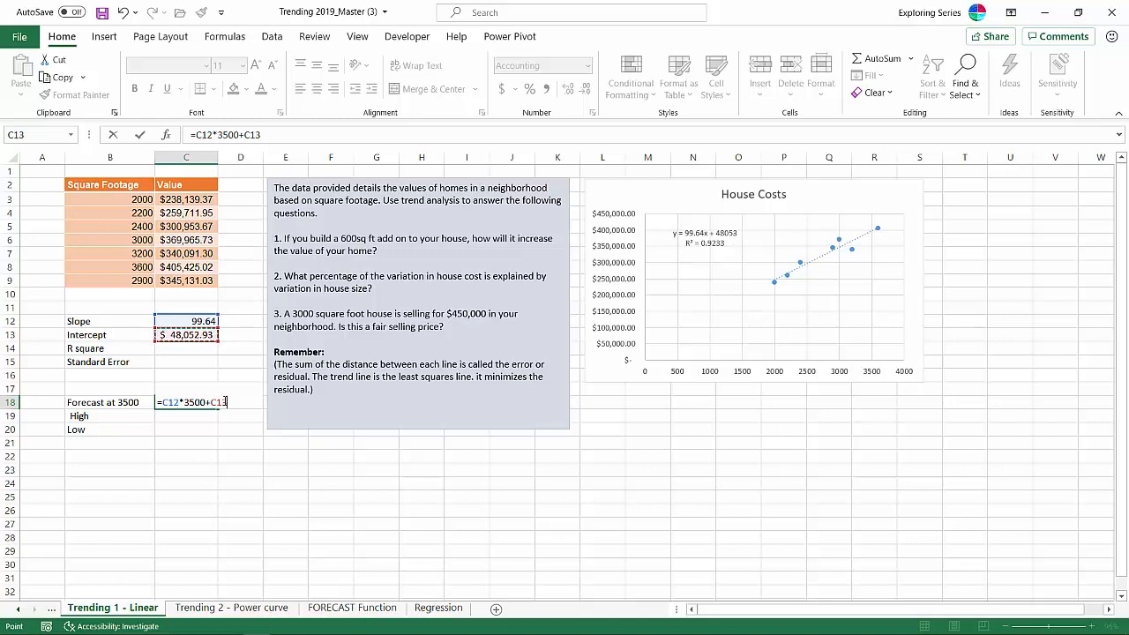
key("Return")
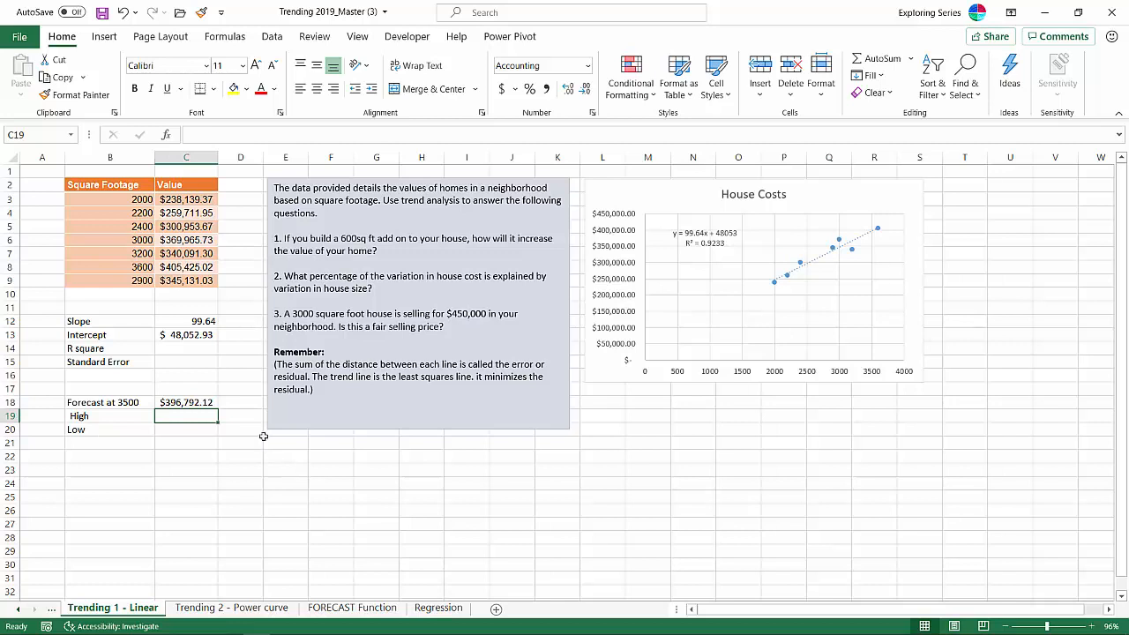
- Add 3500 as a new square footage entry in B10, below the existing data
left_click(133, 300)
type("3500")
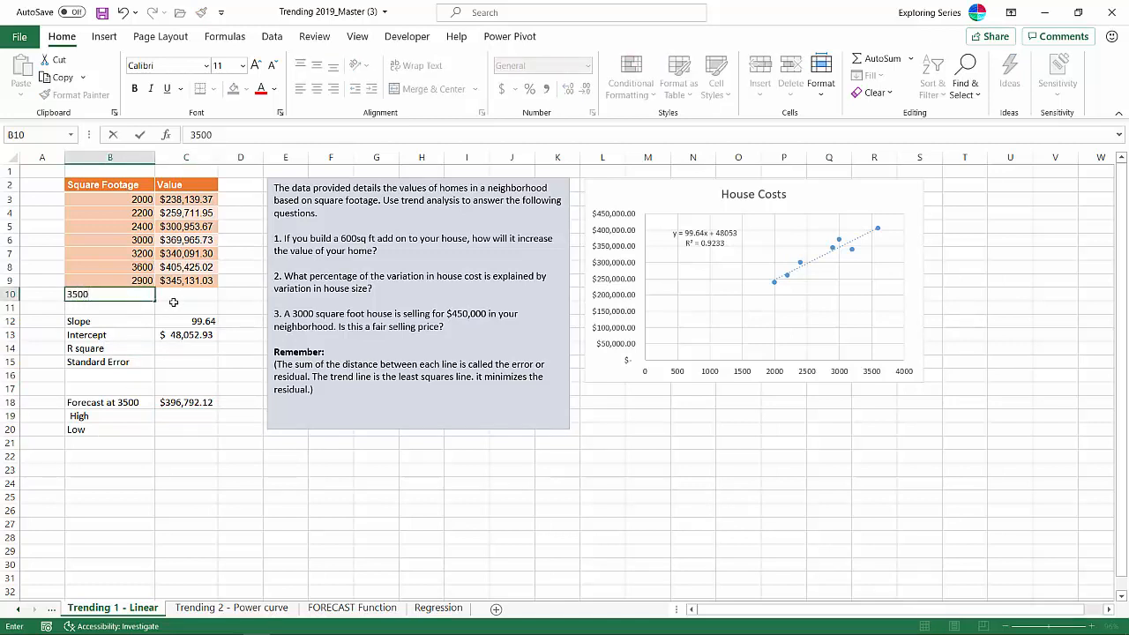
key("Tab")
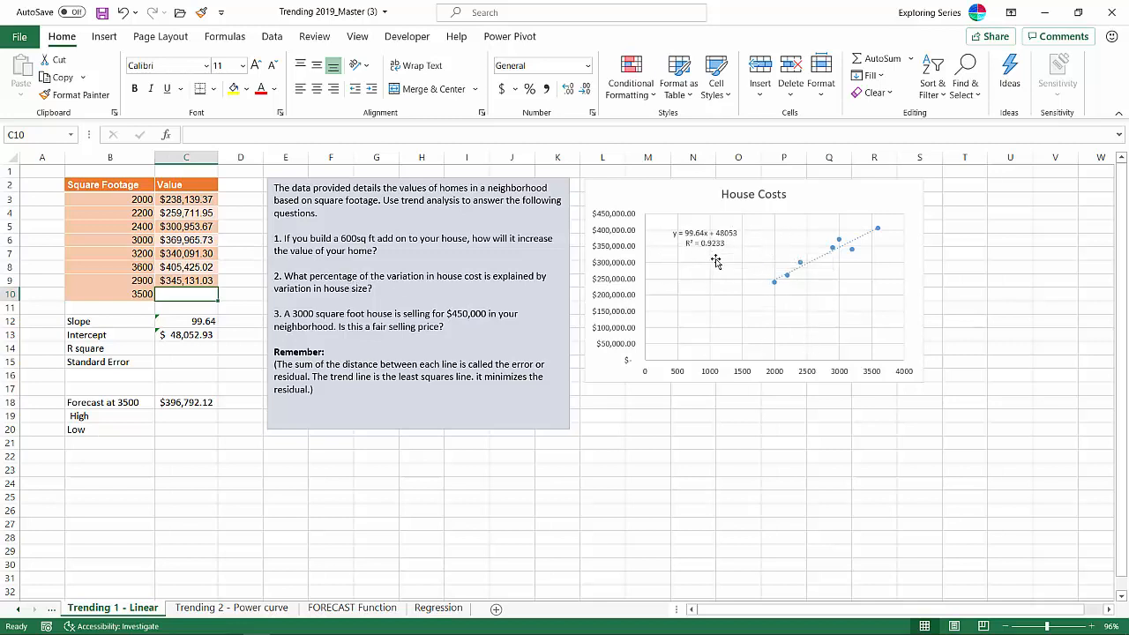
- Calculate R square in C14 with RSQ, using C3:C9 as known y values and B3:B9 as known x values
left_click(174, 351)
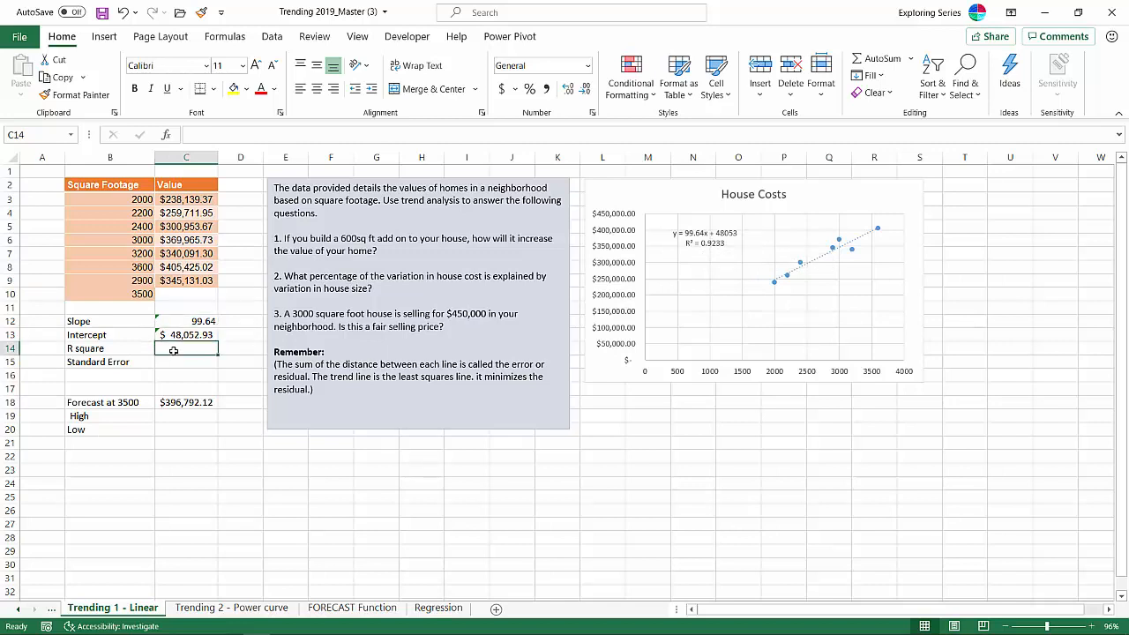
type("=rsq")
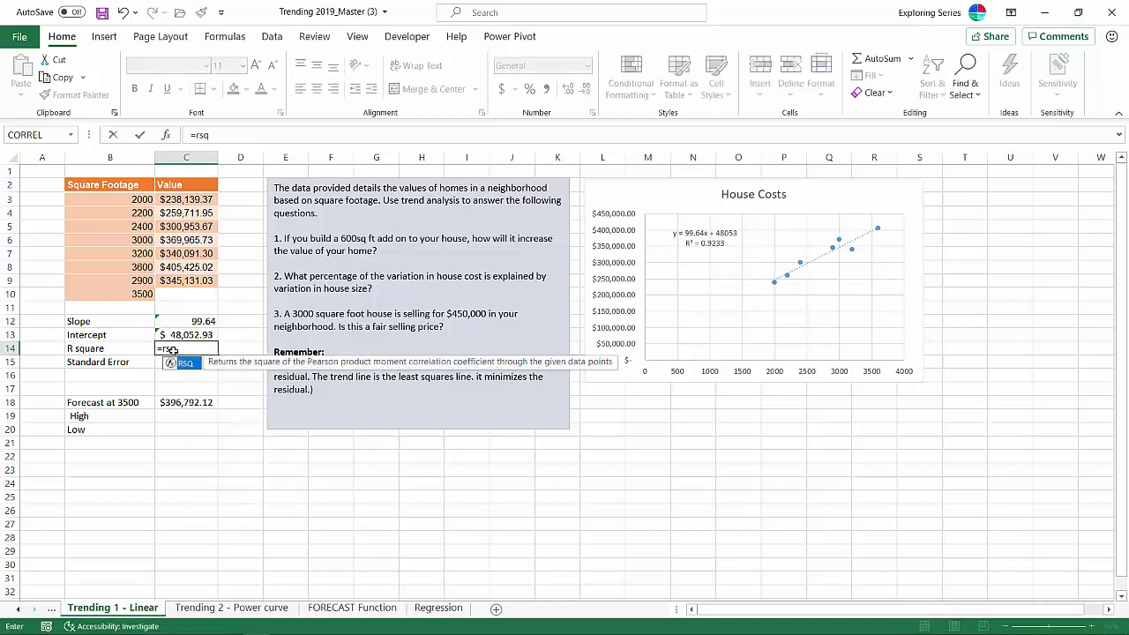
key("Tab")
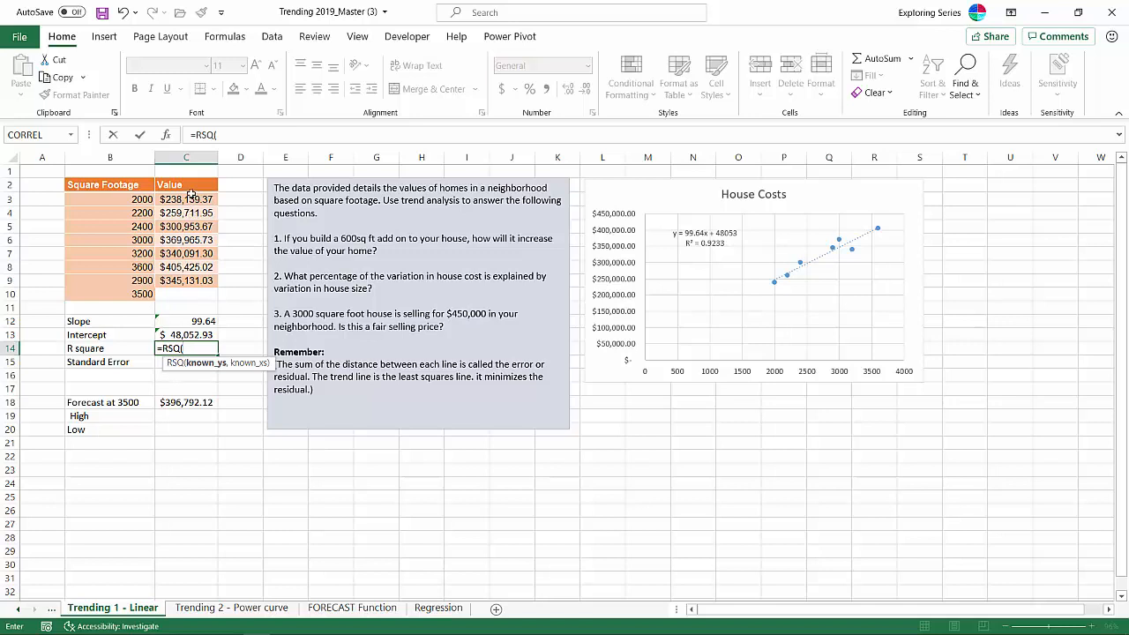
left_click_drag(191, 198, 201, 281)
type(",")
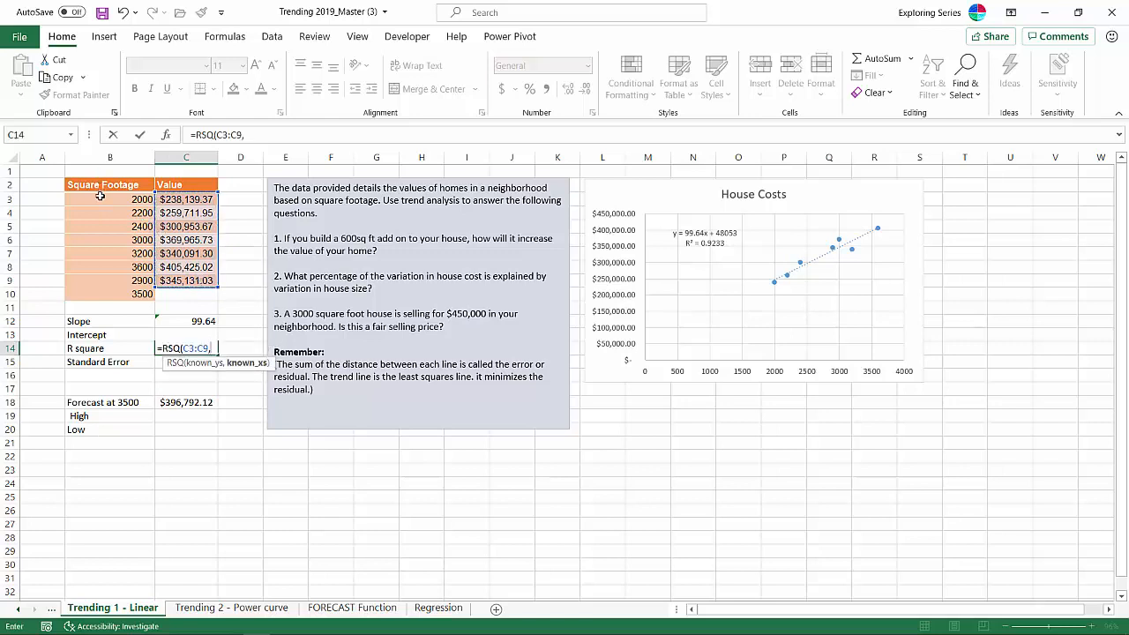
left_click_drag(102, 198, 125, 281)
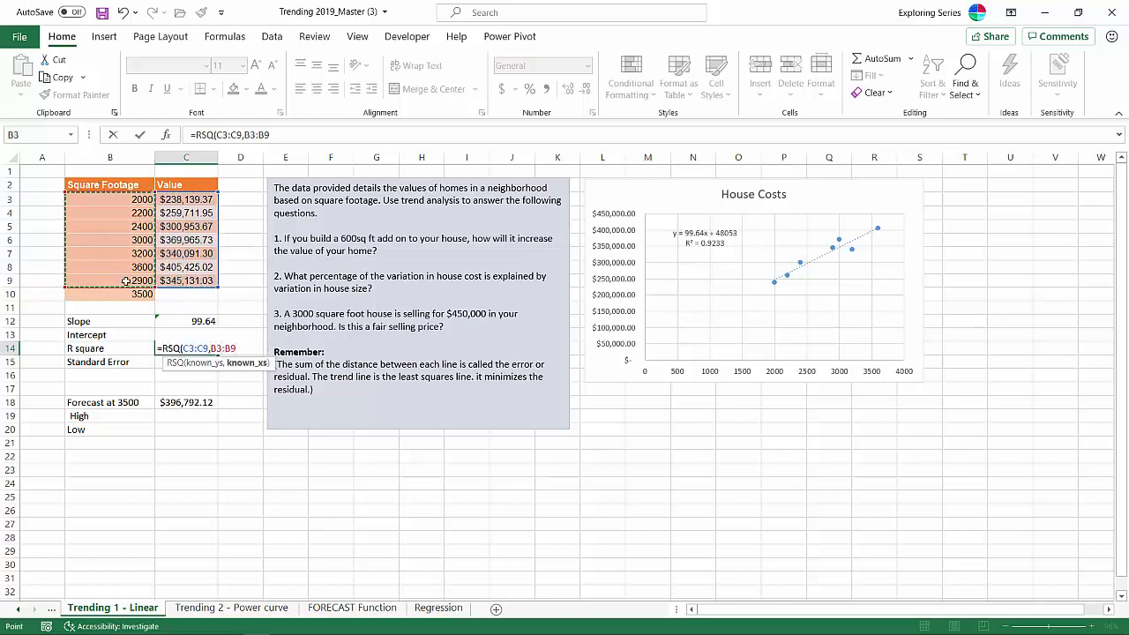
key("Return")
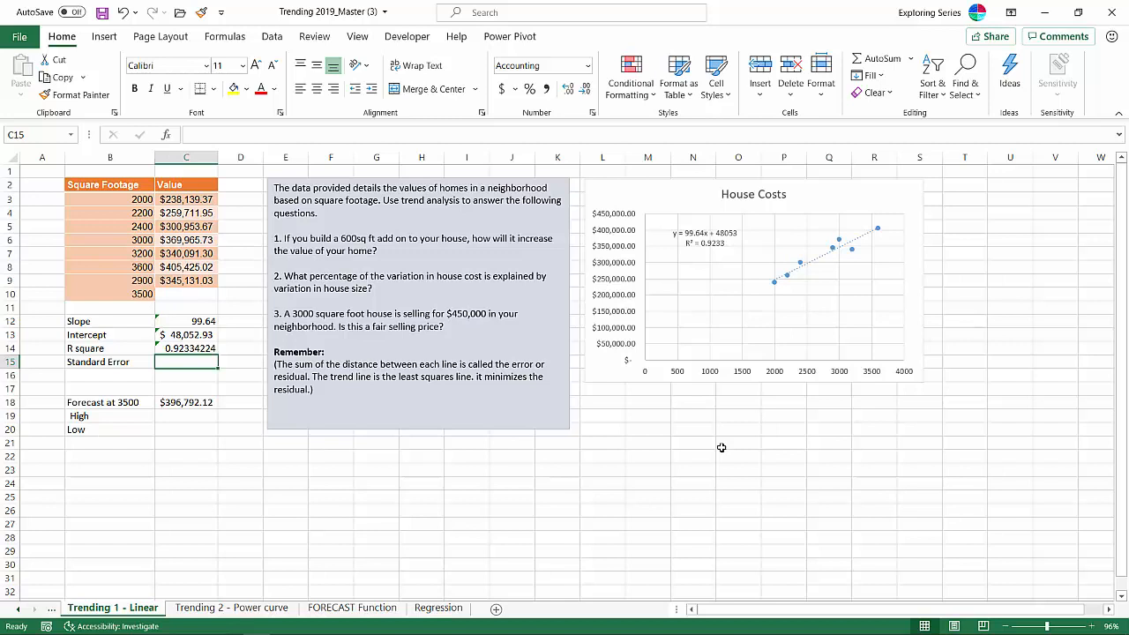
- Calculate the standard error in C15 with STEYX, using C3:C9 as known y values and B3:B9 as known x values
left_click(97, 366)
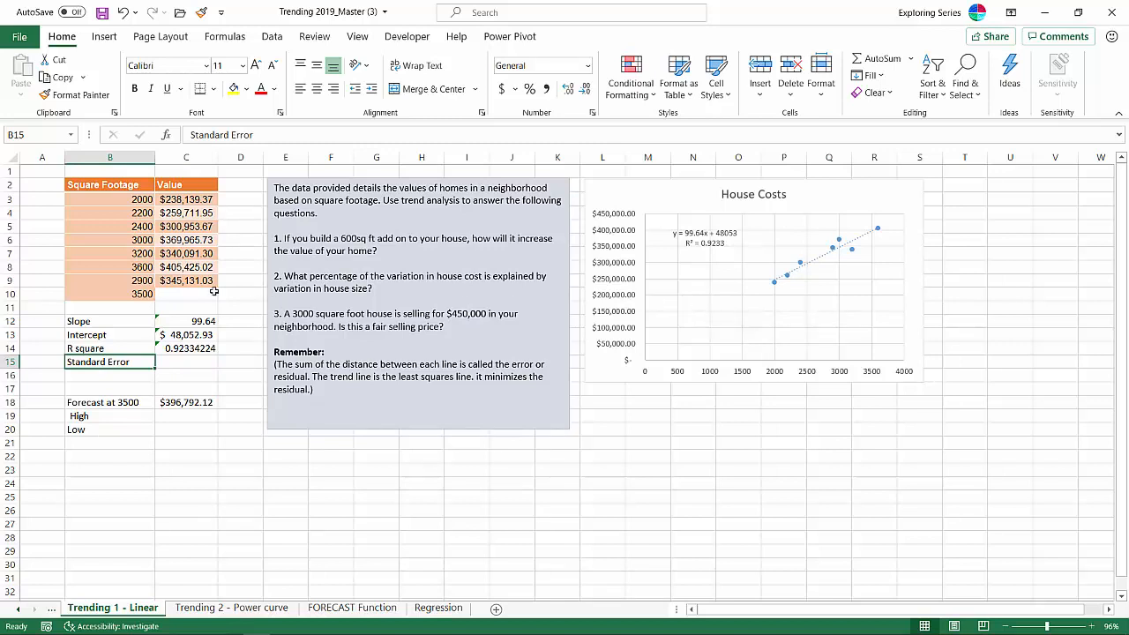
left_click(175, 362)
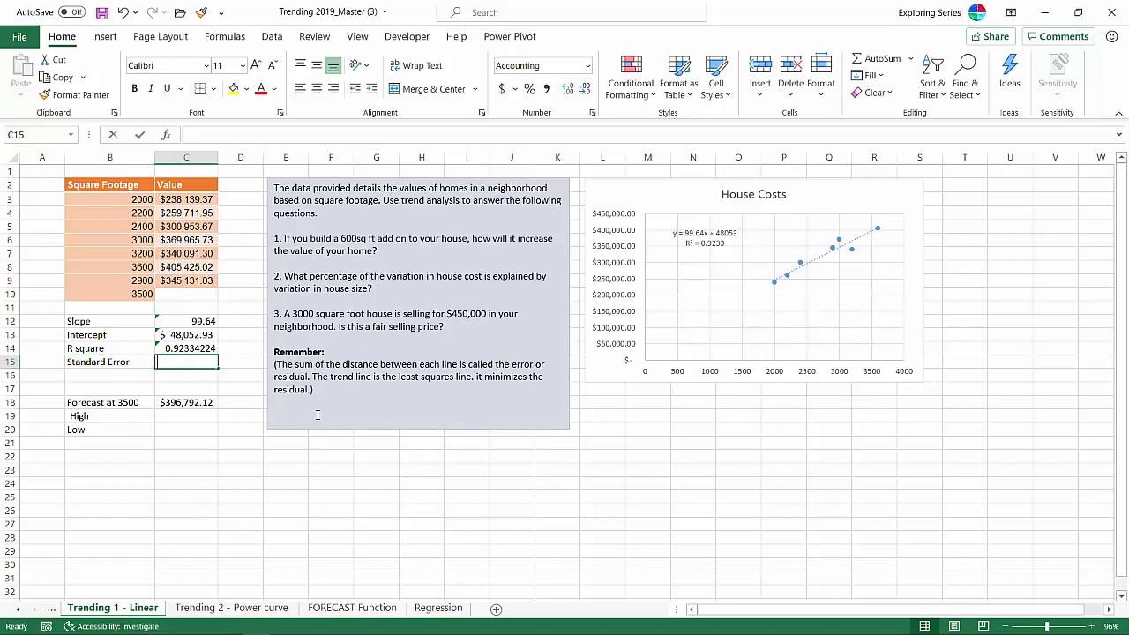
type("=ste")
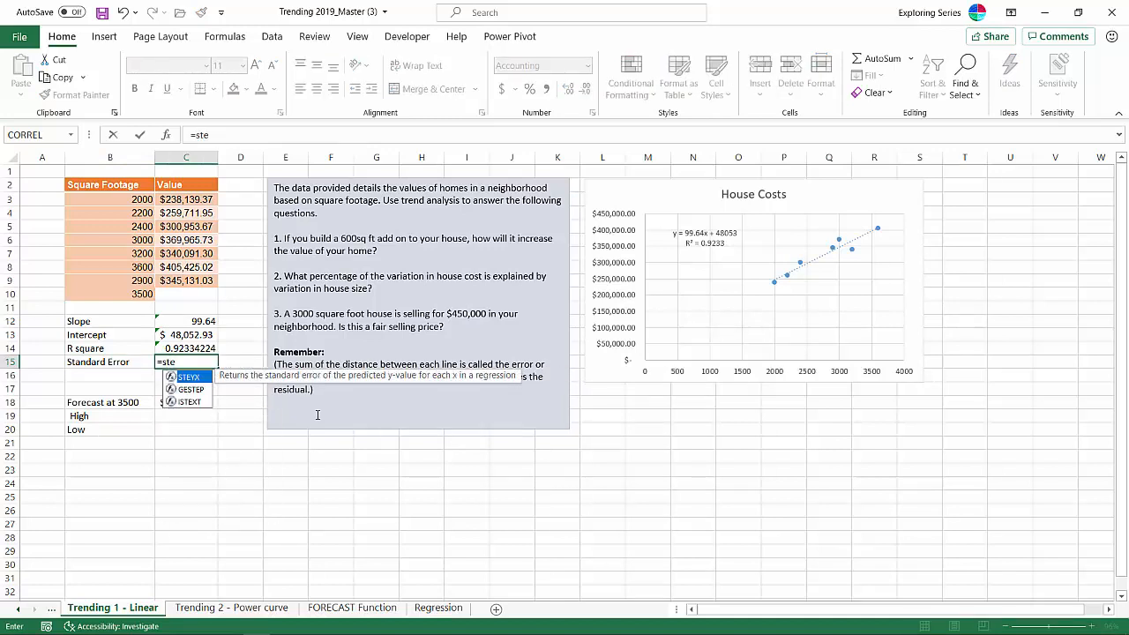
double_click(207, 383)
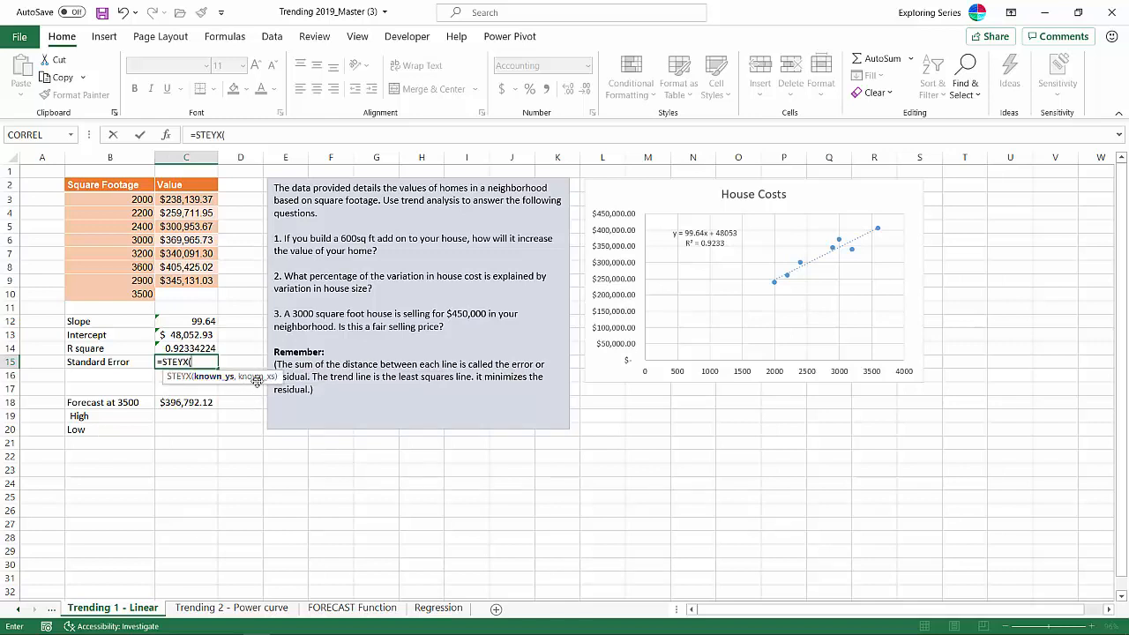
left_click_drag(184, 199, 194, 281)
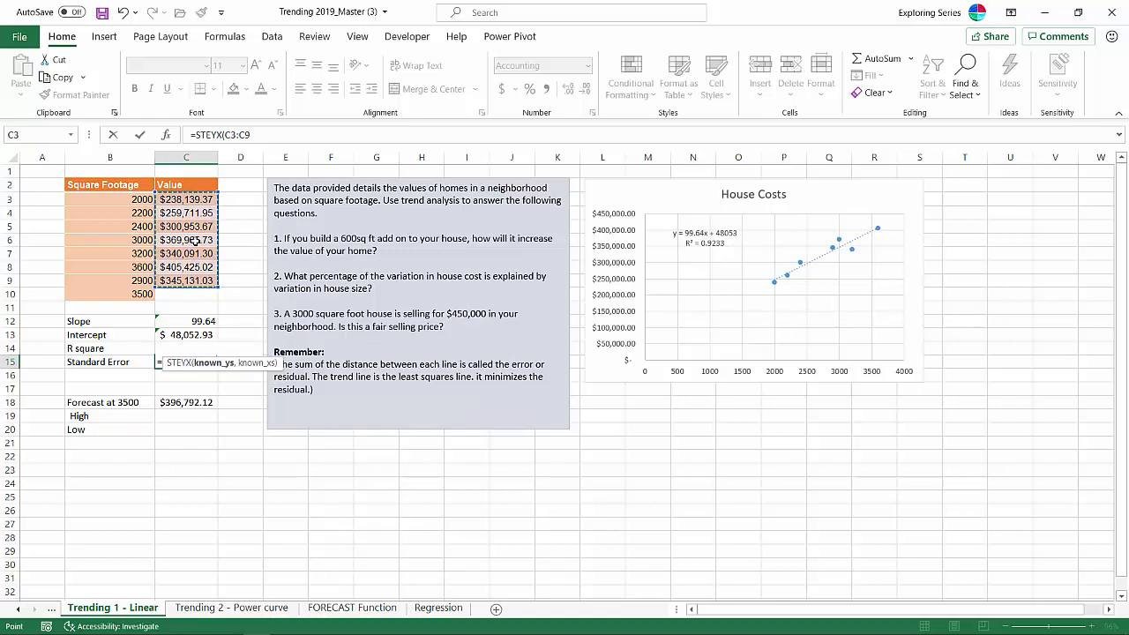
type(",")
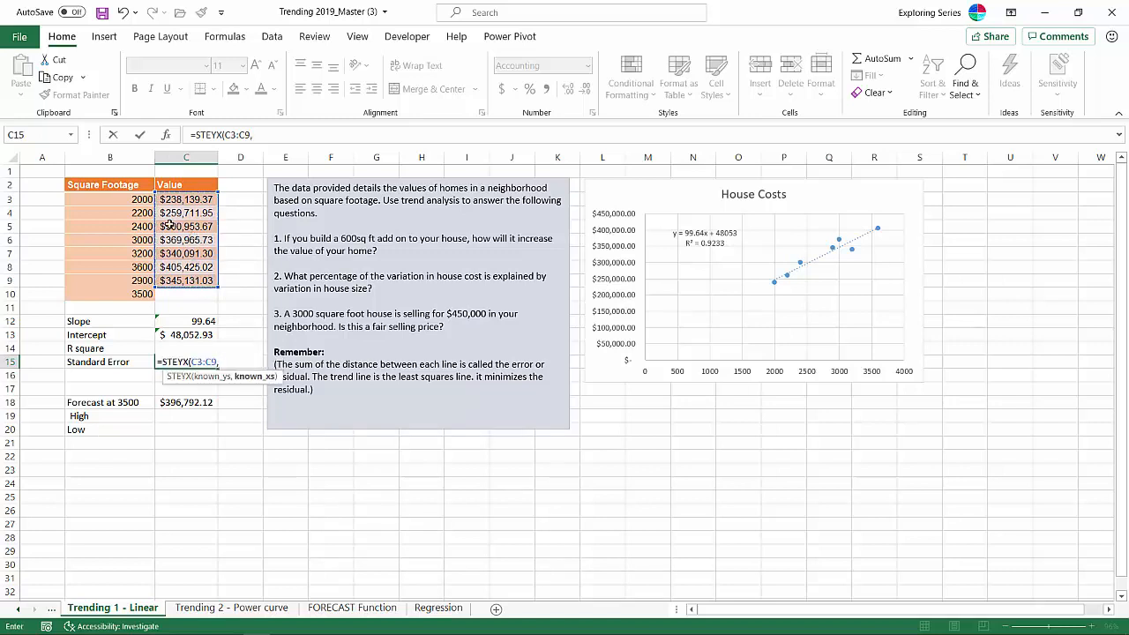
left_click_drag(111, 195, 124, 280)
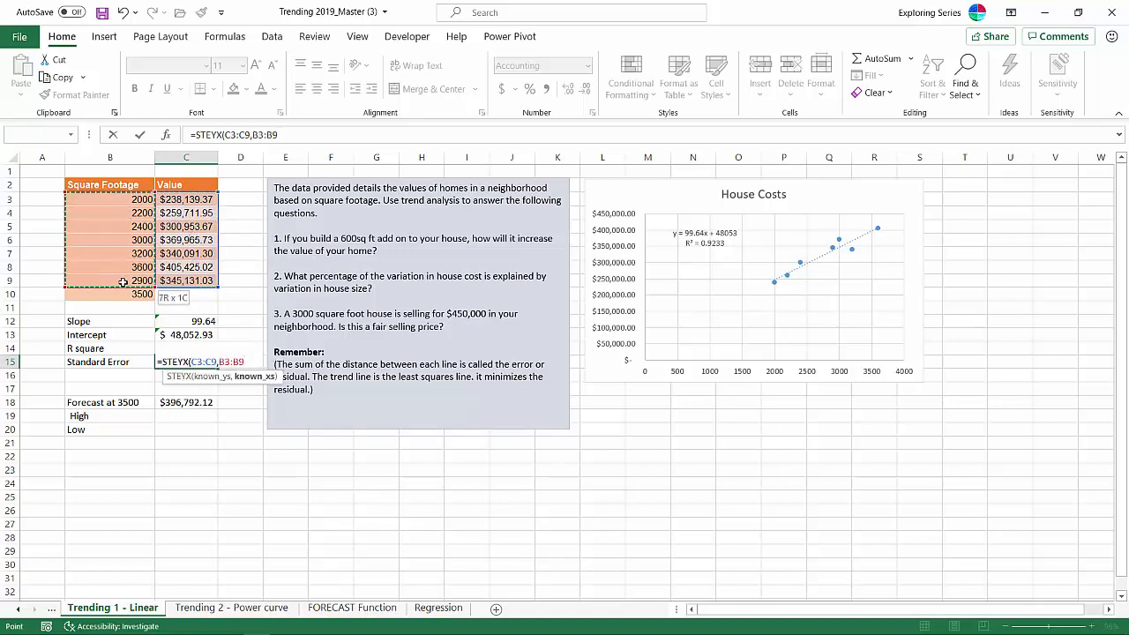
key("Return")
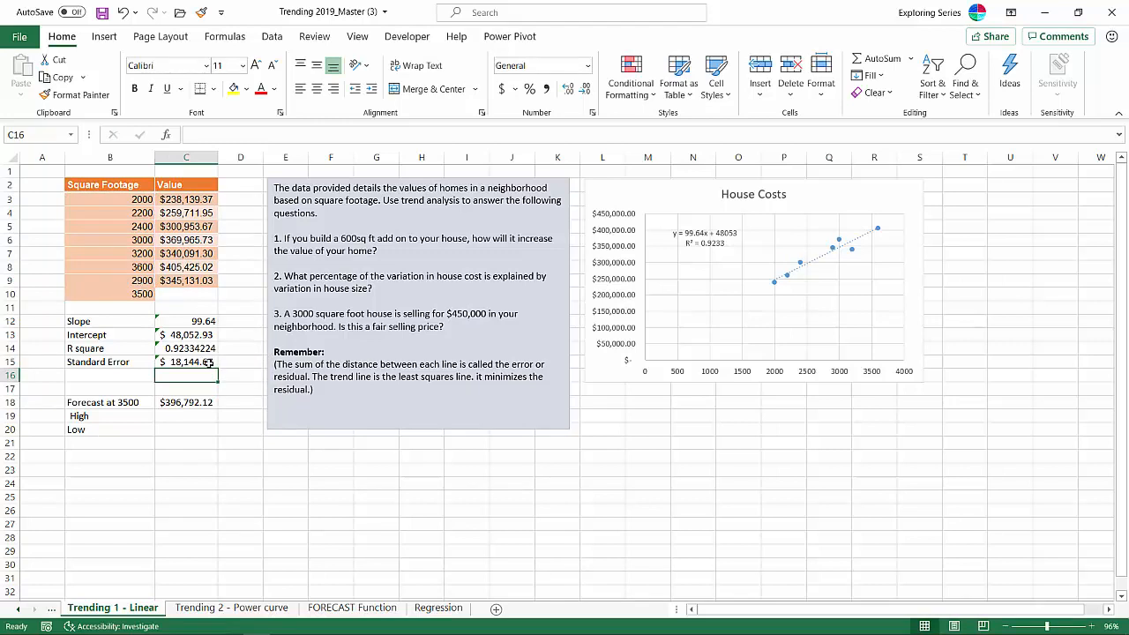
- Calculate the high forecast in C19 by adding the standard error to the 3500 forecast with =C18+C15
left_click(190, 415)
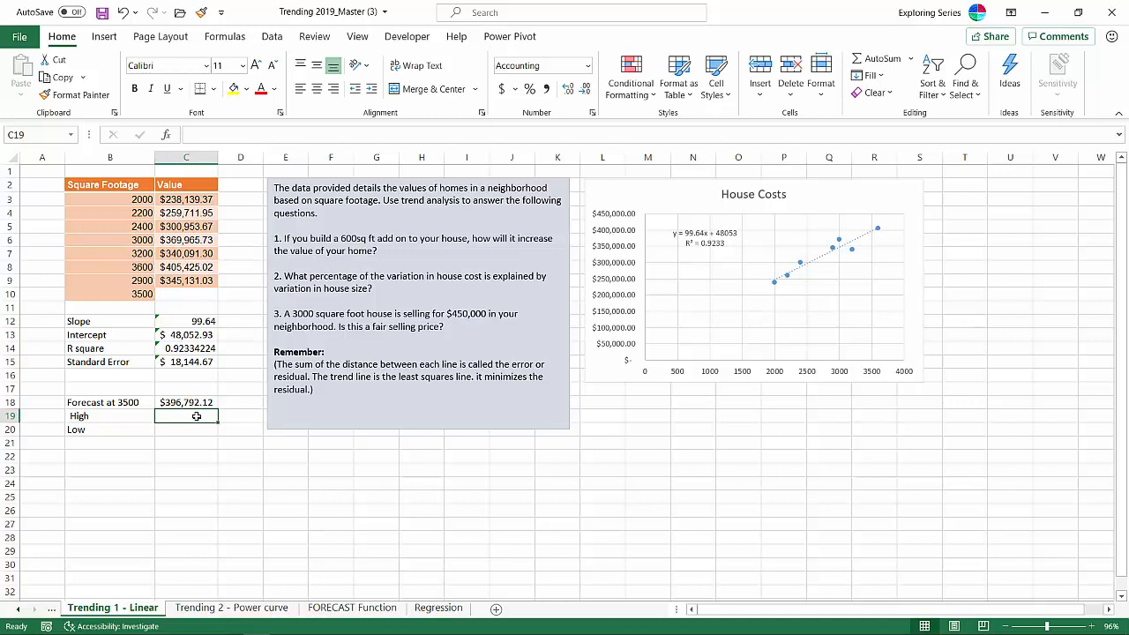
type("=")
left_click(197, 402)
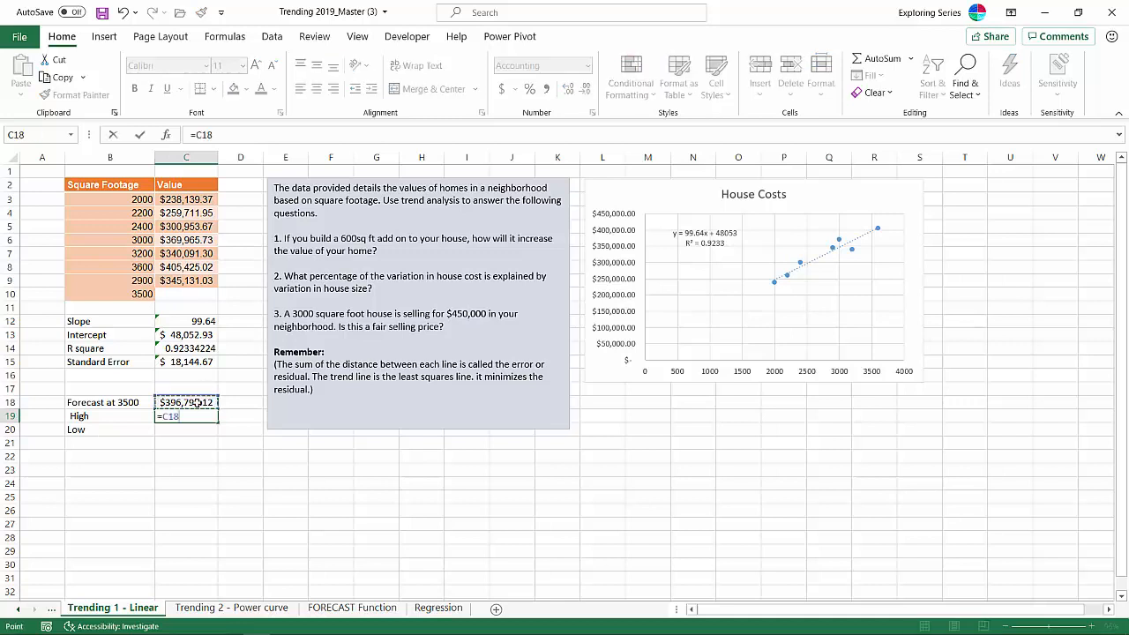
type("+")
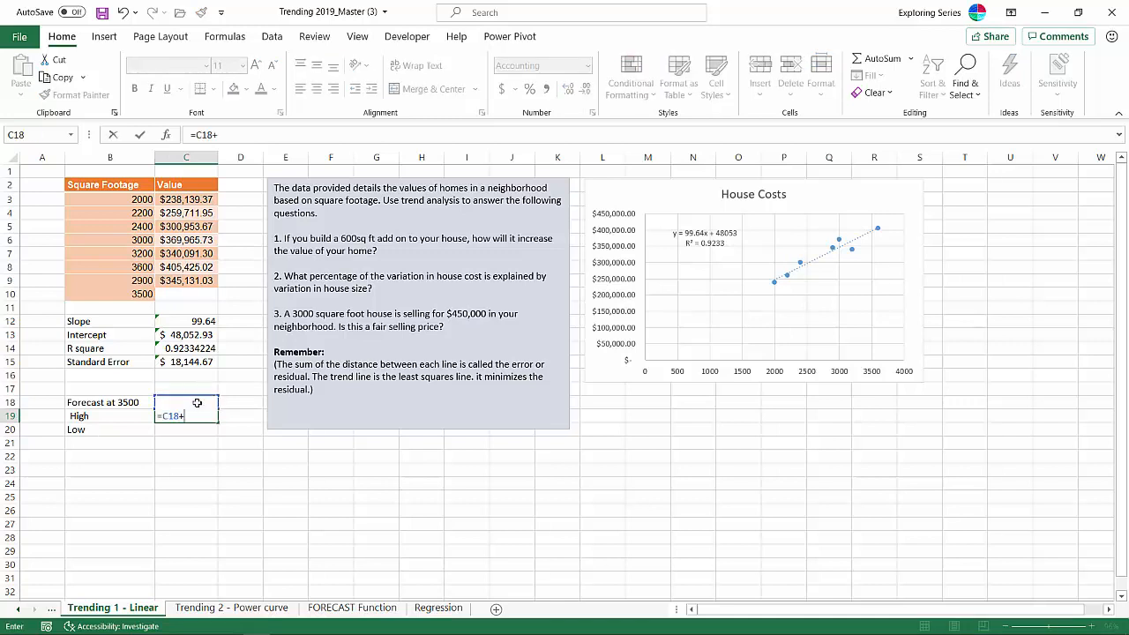
left_click(201, 361)
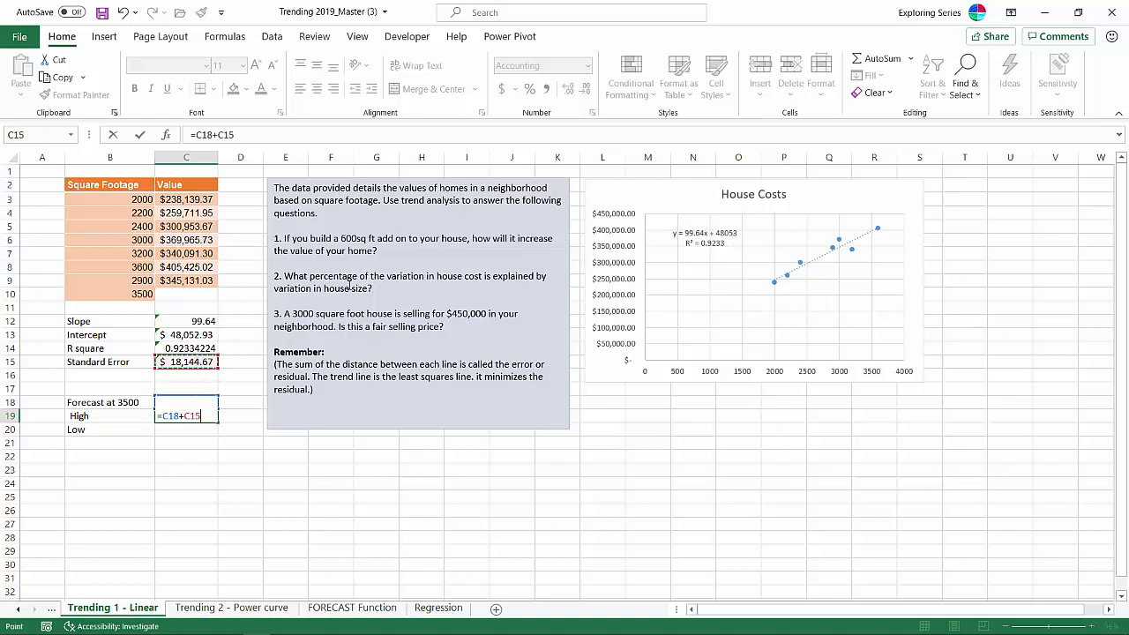
key("Return")
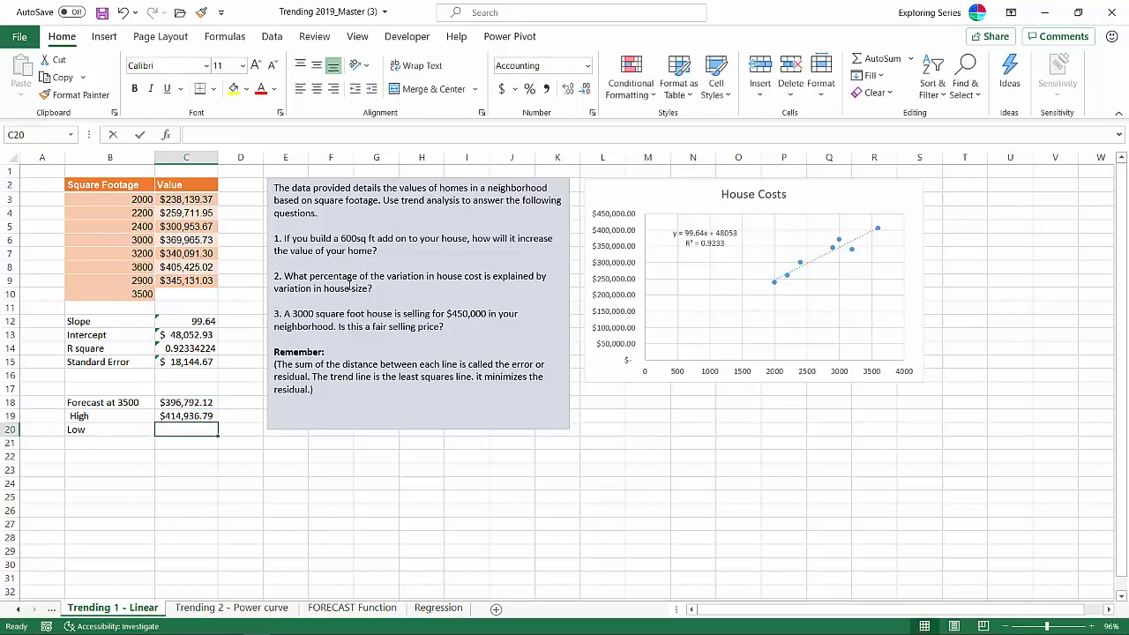
- Calculate the low forecast in C20 by subtracting the standard error from the 3500 forecast with =C18-C15
type("=")
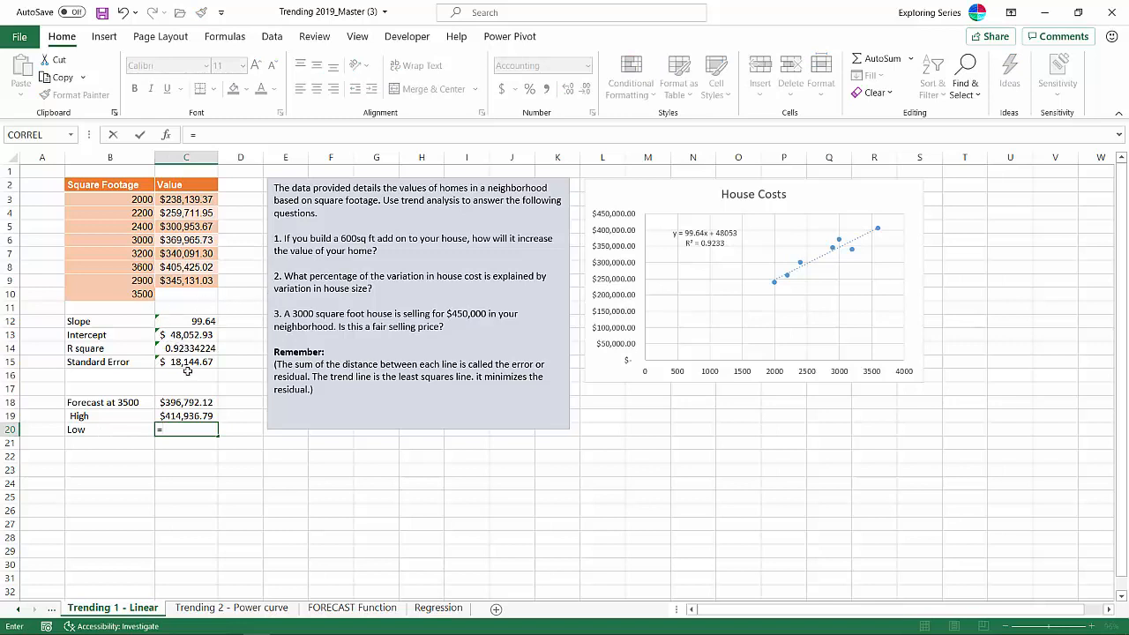
left_click(191, 404)
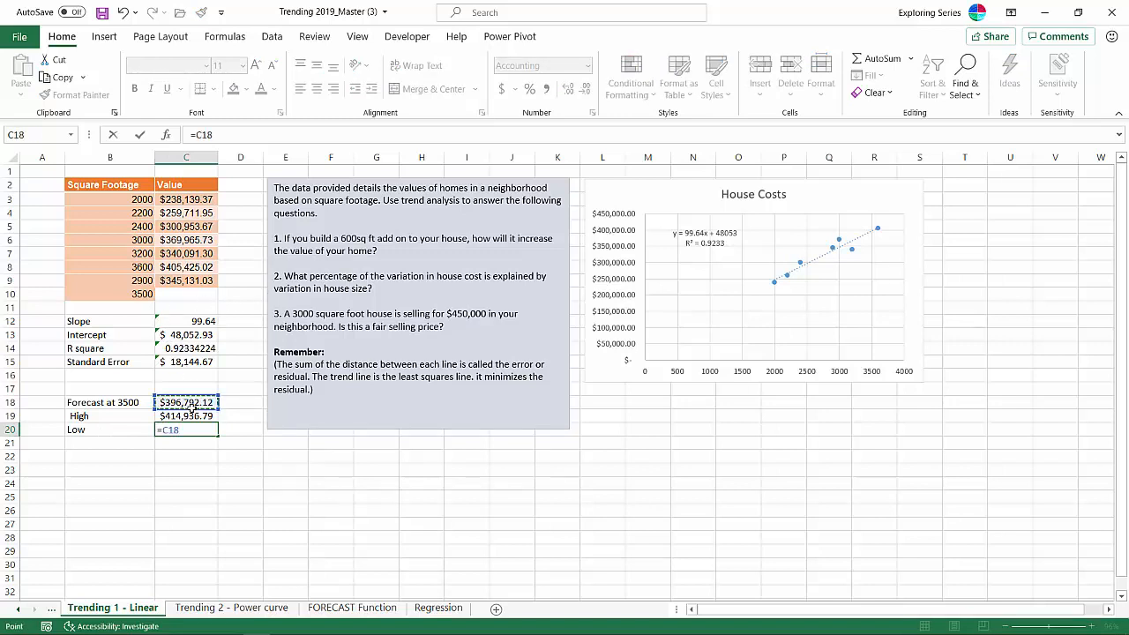
type("-")
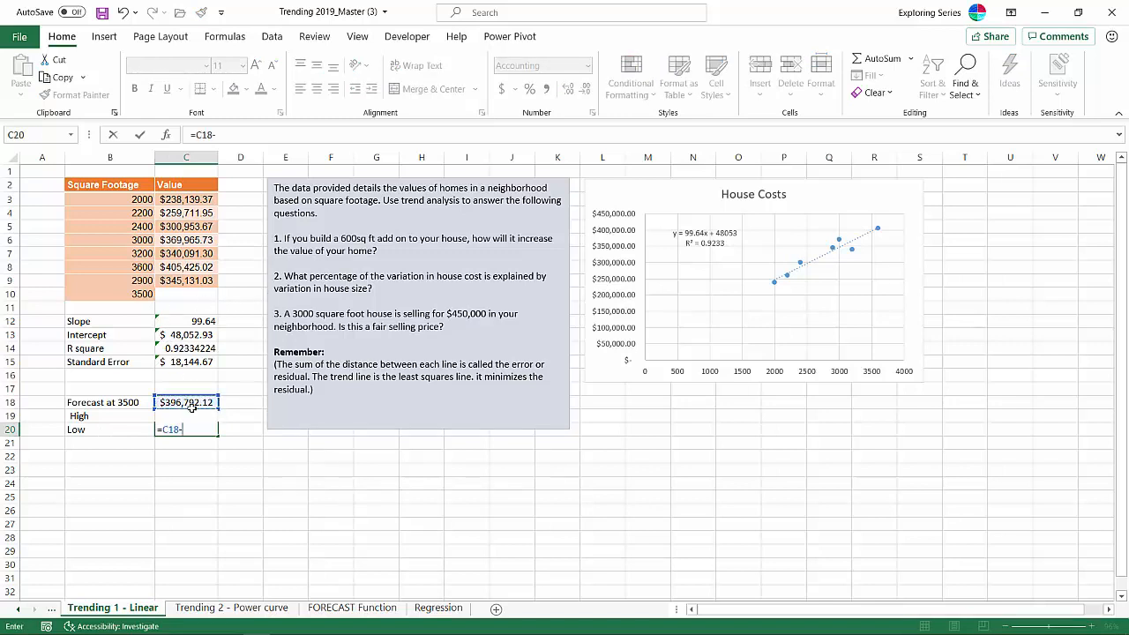
left_click(198, 363)
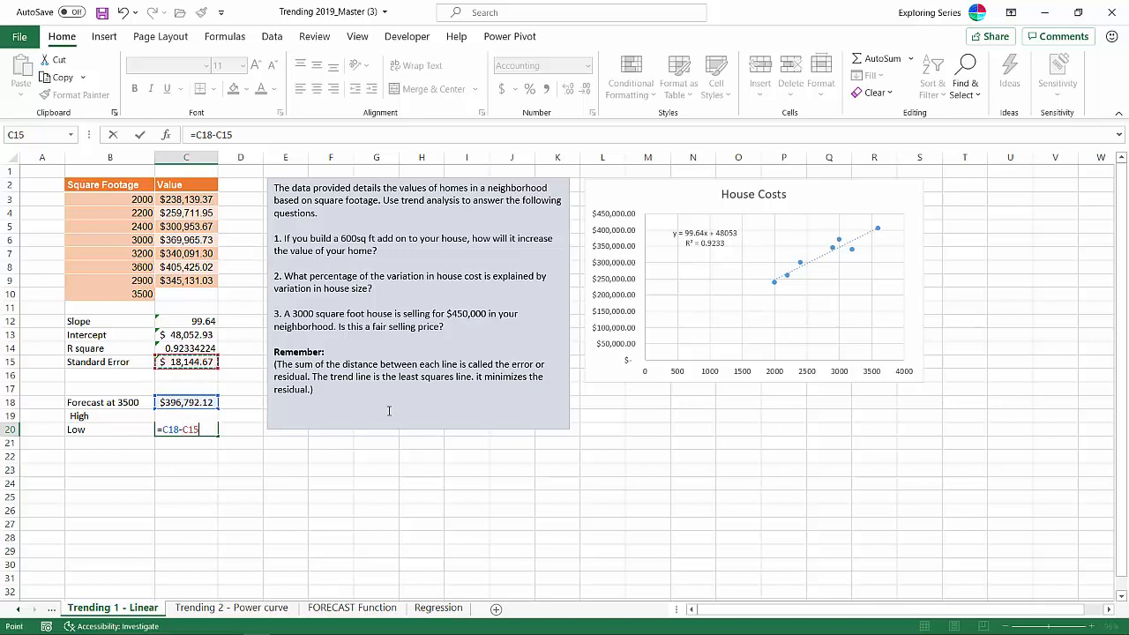
key("Return")
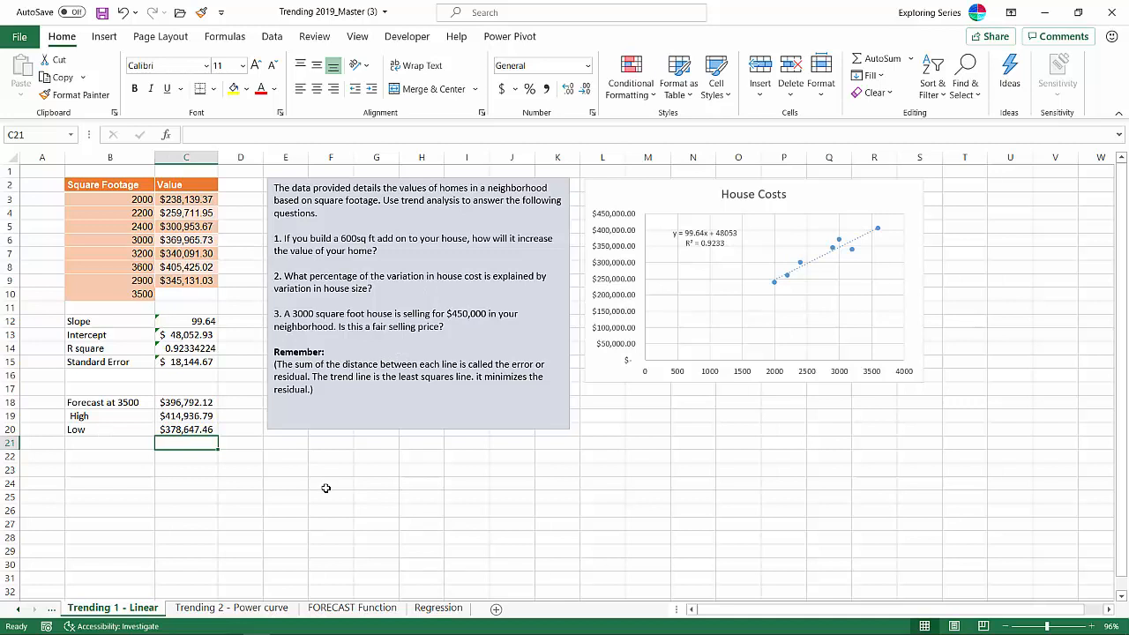
left_click(167, 471)
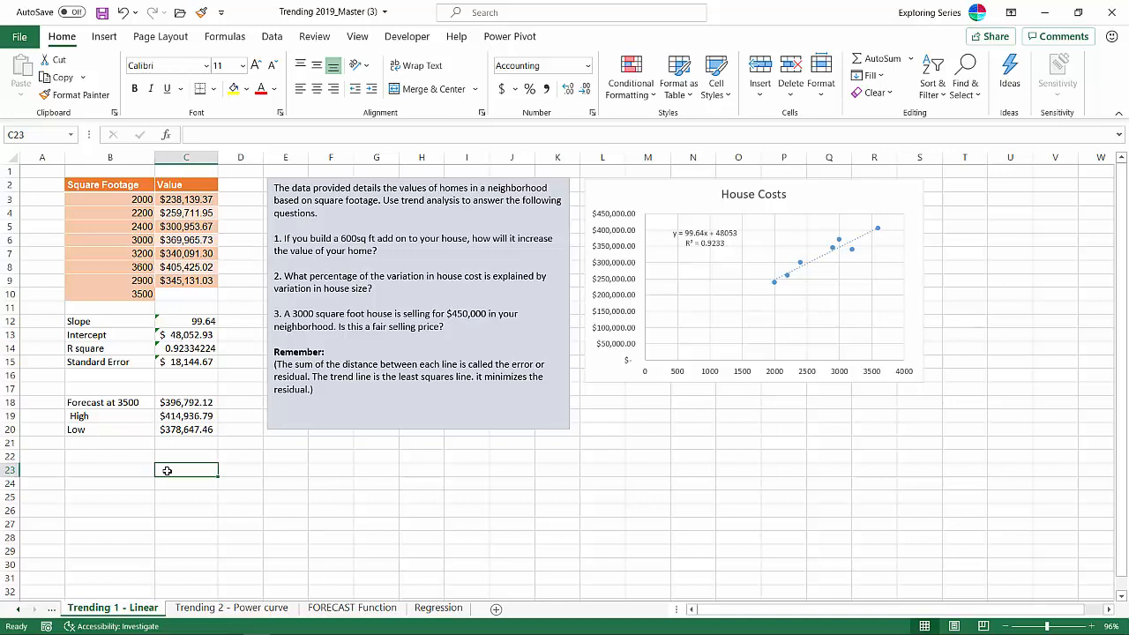
type("=fo")
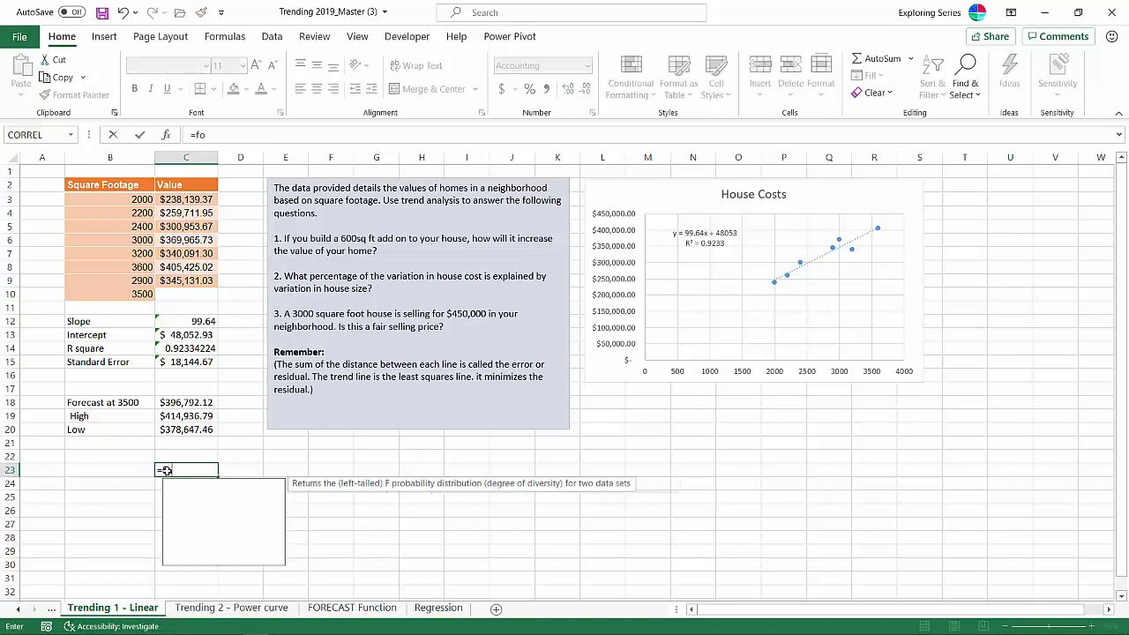
type("re")
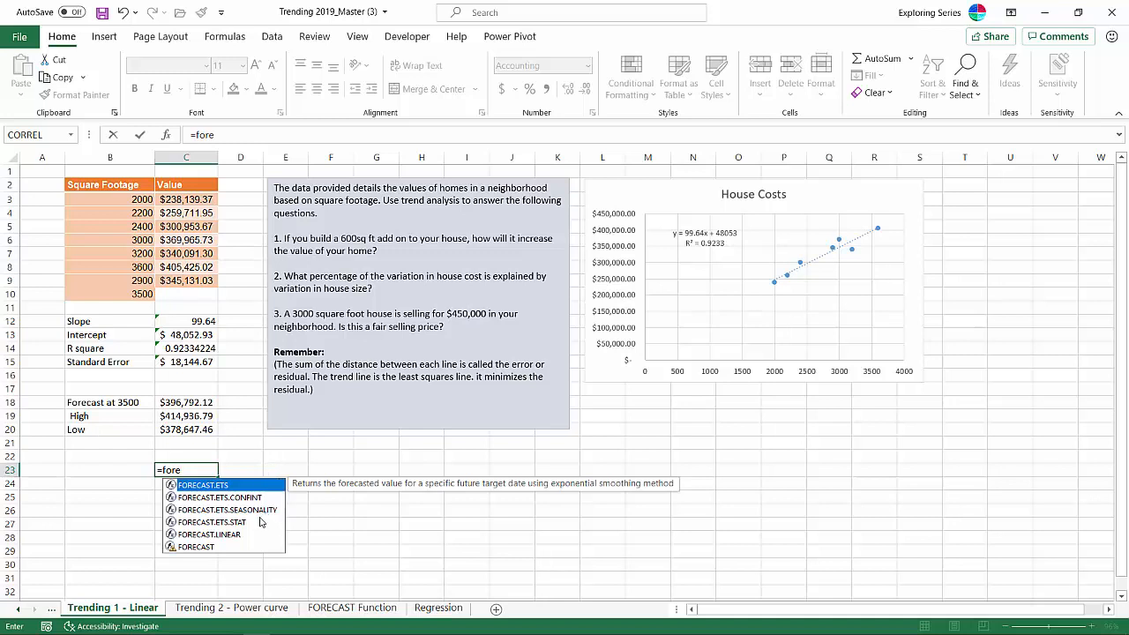
left_click(214, 536)
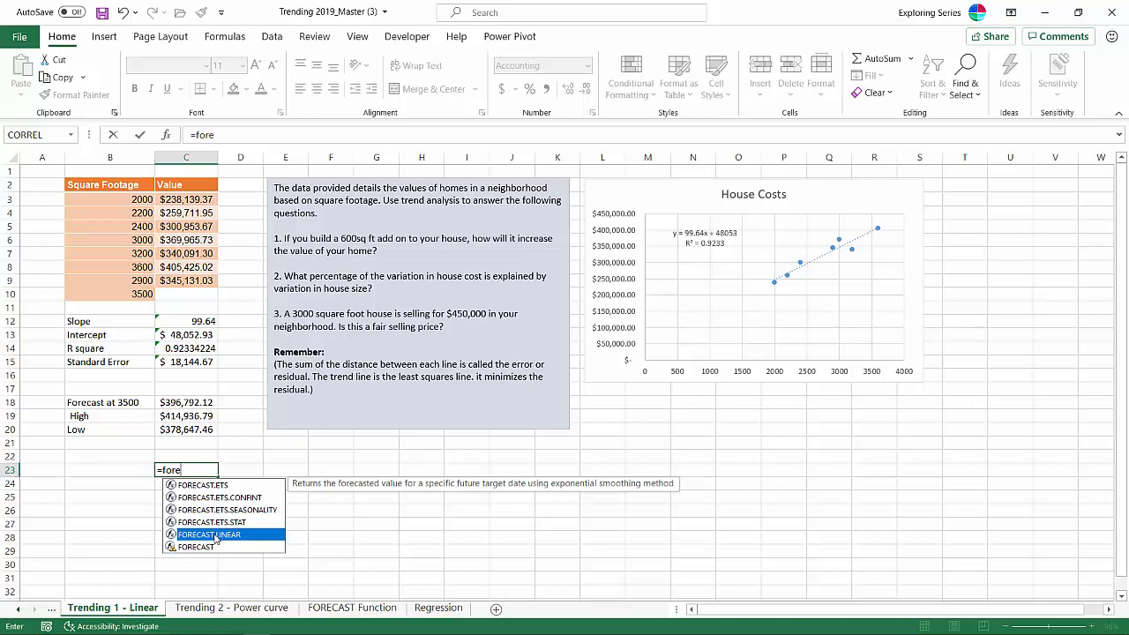
key("Escape")
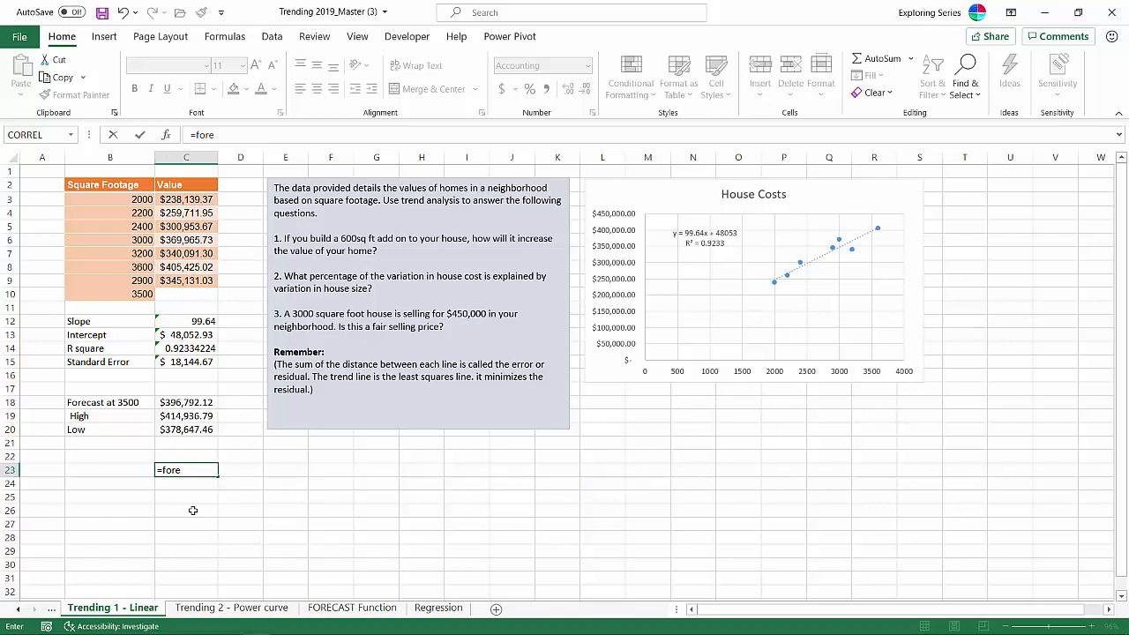
key("Escape")
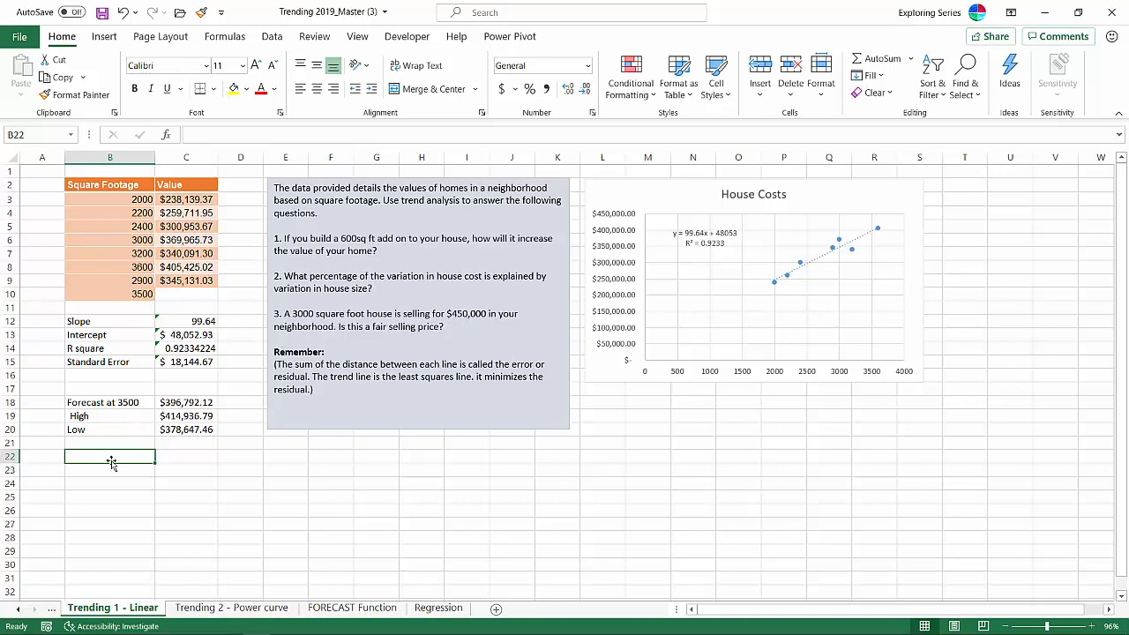
- Enter 3000 as a square footage in B22 and inspect the forecast formula in C18 without changing it
type("3000")
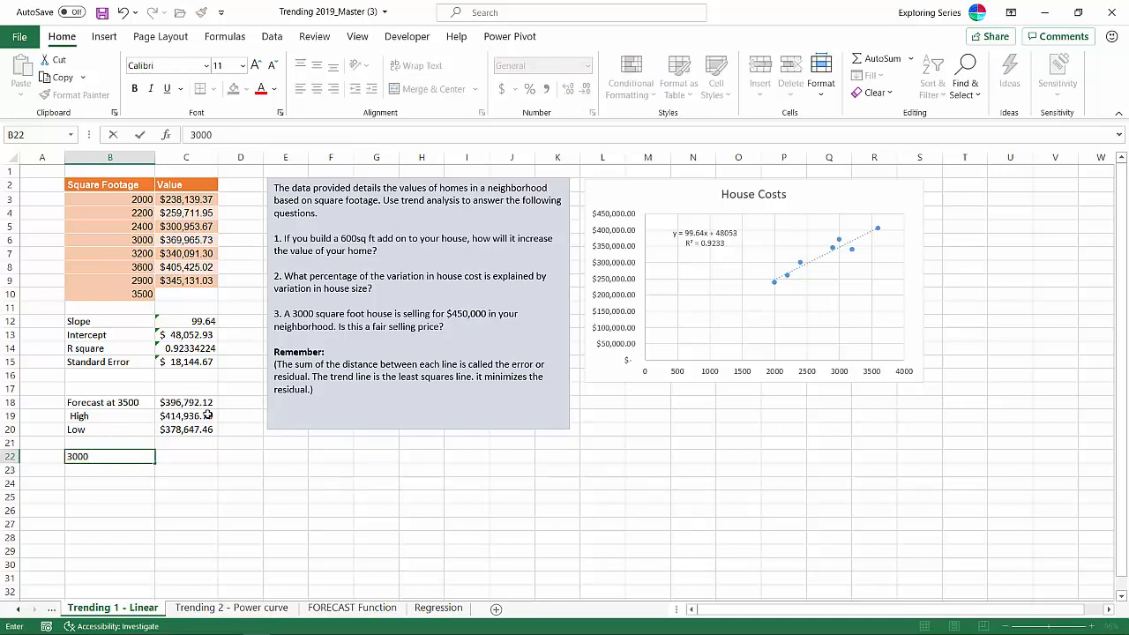
left_click(199, 455)
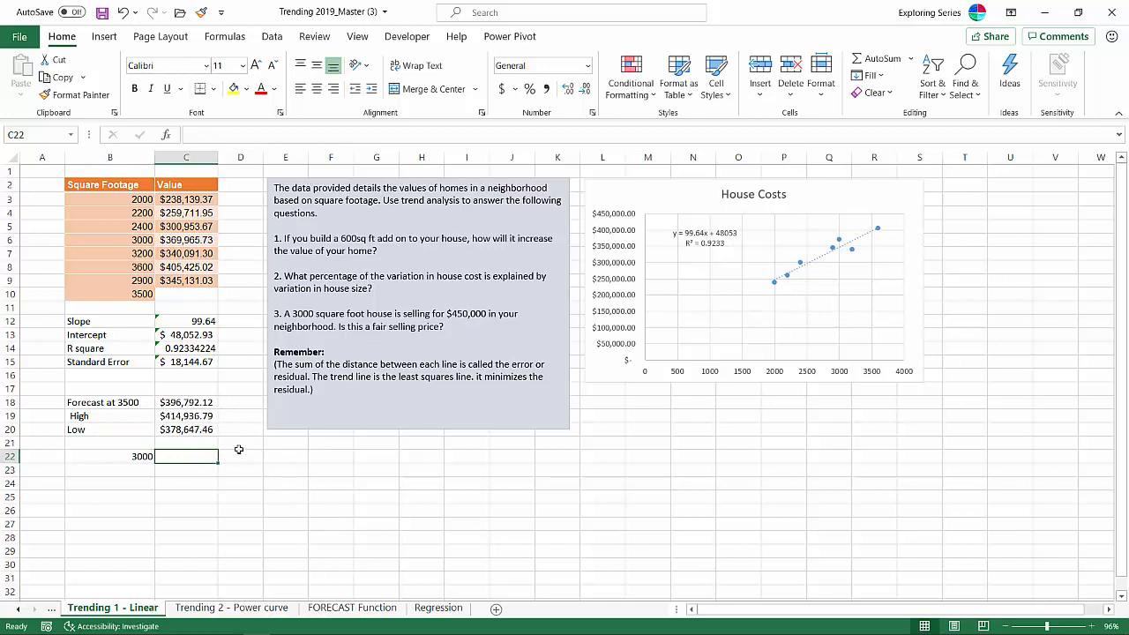
double_click(191, 403)
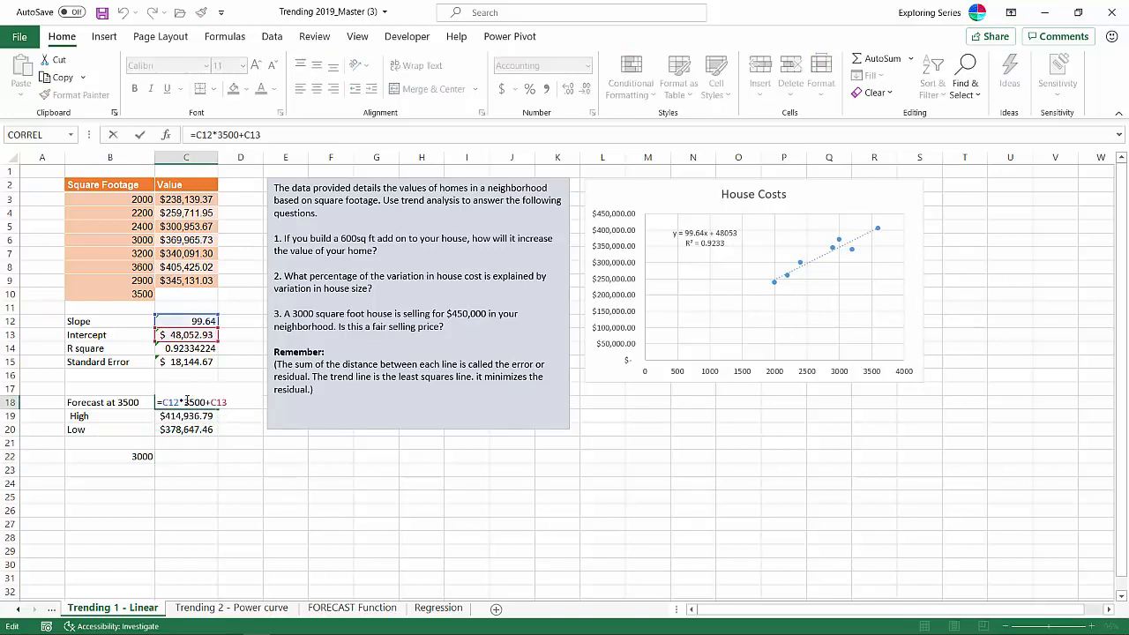
left_click_drag(186, 402, 191, 401)
key("Return")
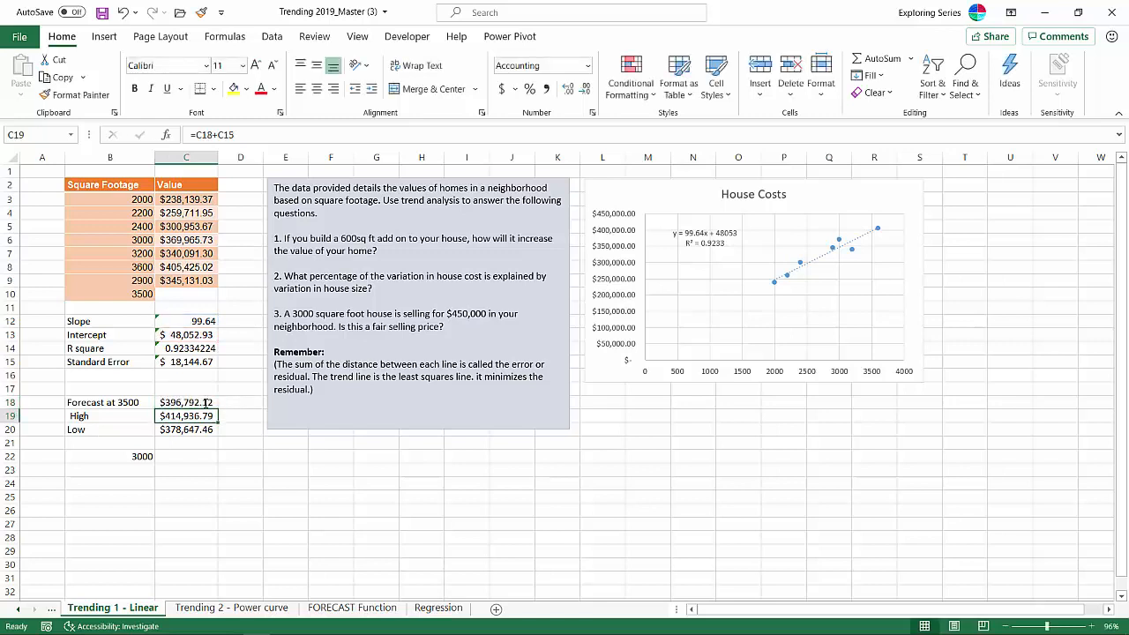
- Forecast the home value in C22 with FORECAST.LINEAR, using B22 as x, C3:C9 as known y values and B3:B9 as known x values
left_click(186, 459)
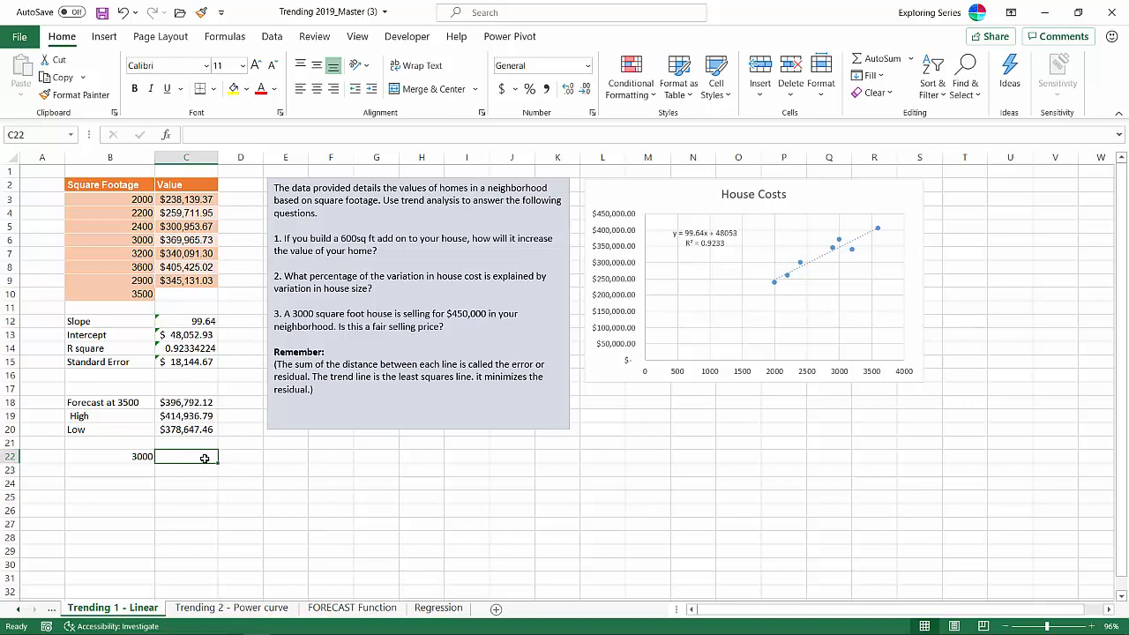
type("=fore")
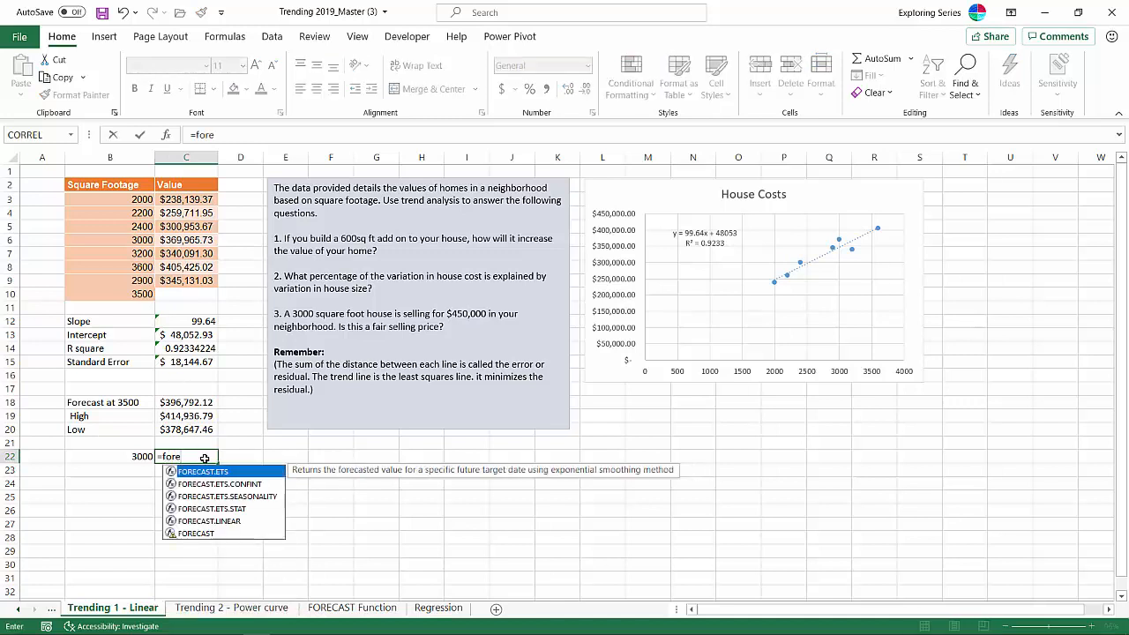
left_click(241, 522)
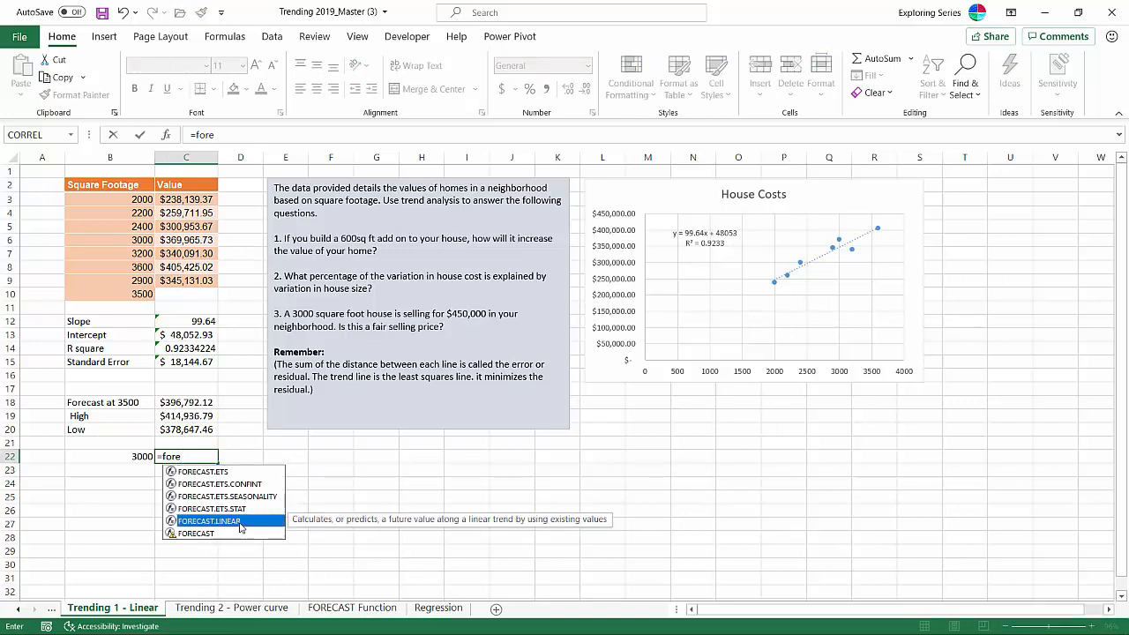
double_click(240, 522)
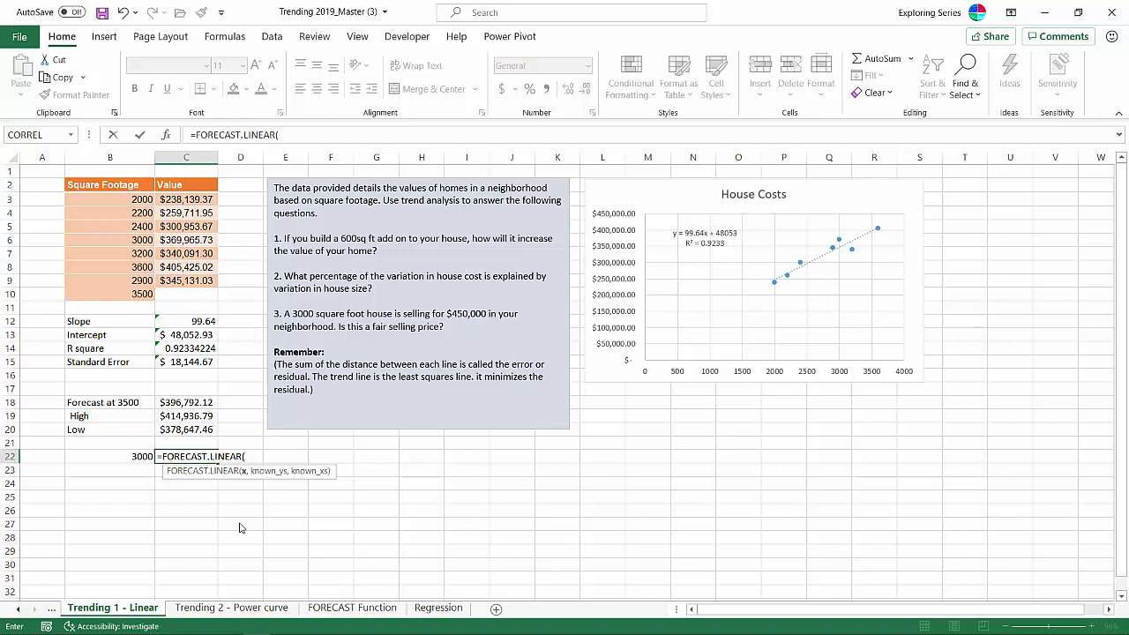
left_click(120, 456)
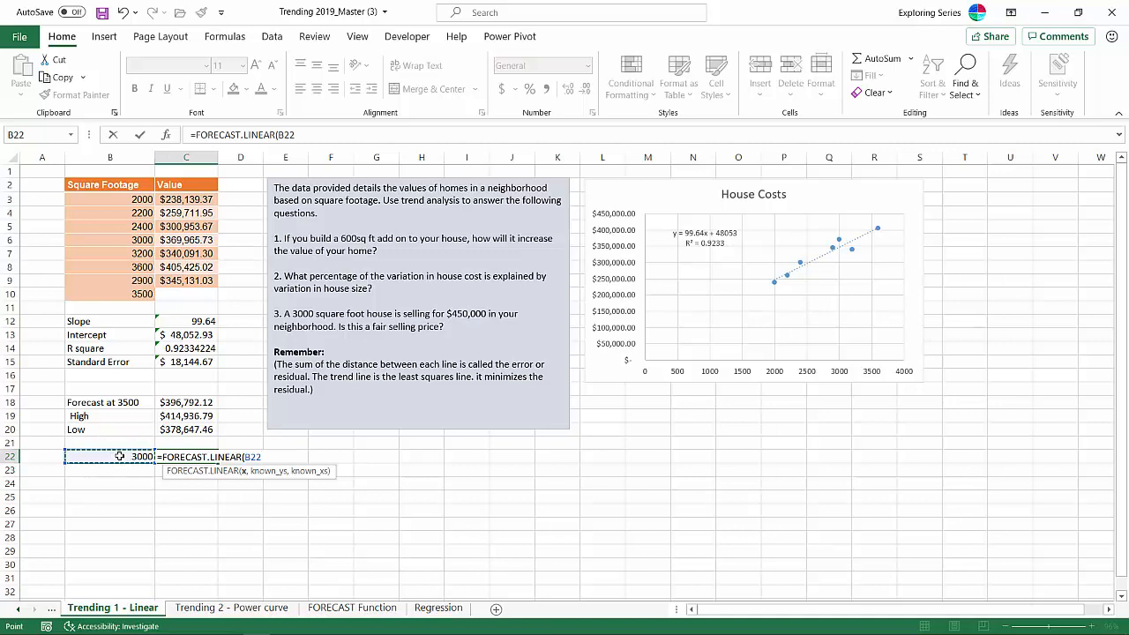
type(",")
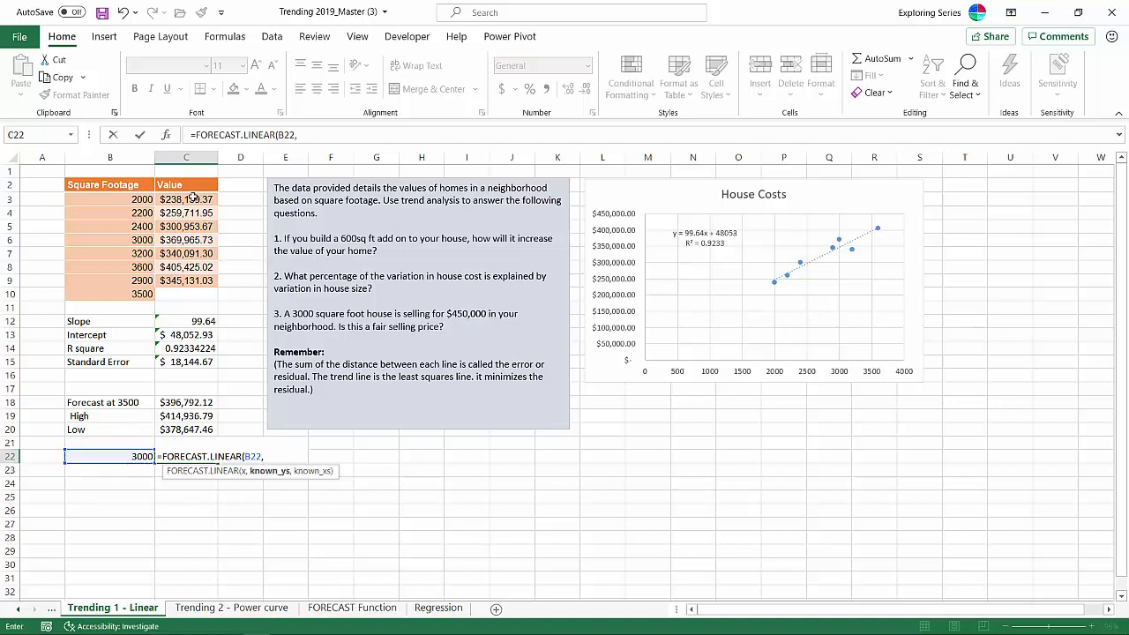
left_click_drag(194, 199, 208, 280)
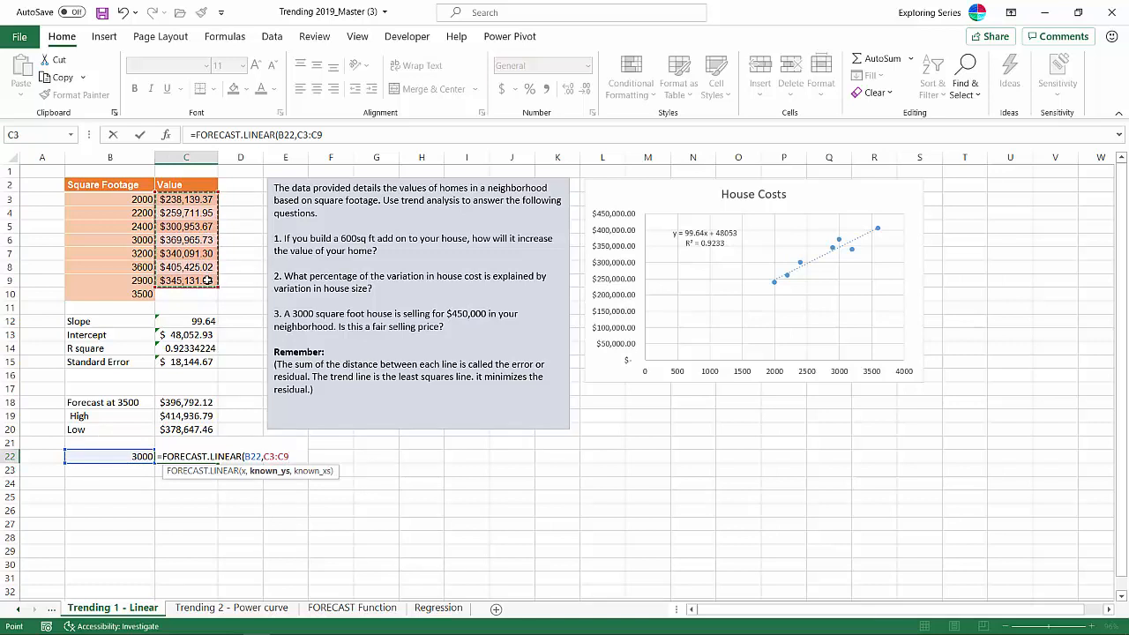
type(",")
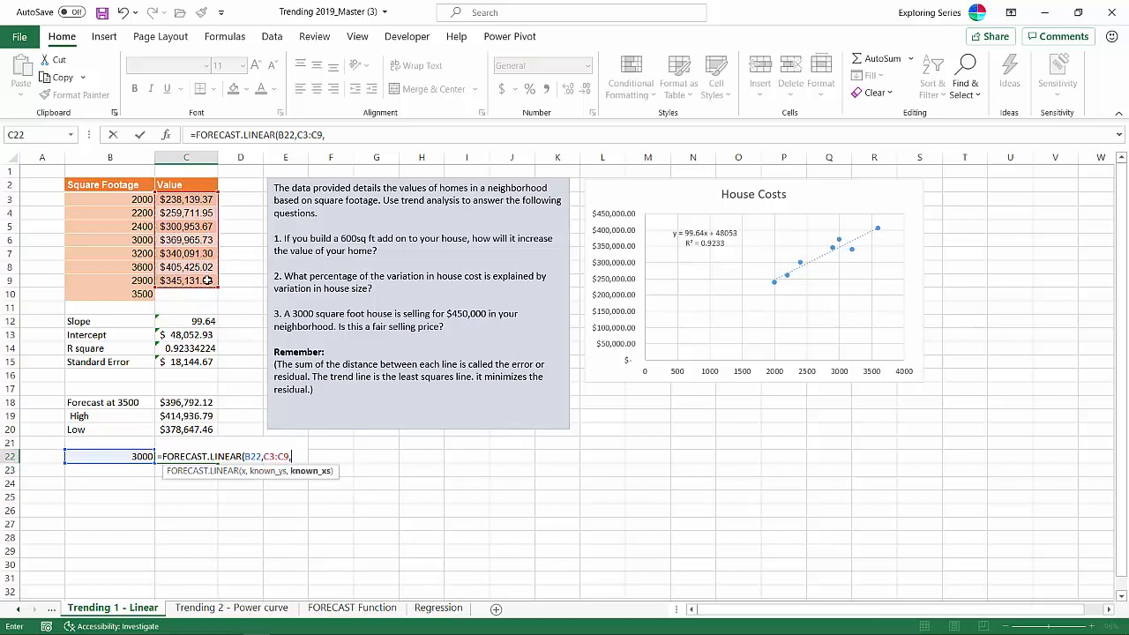
left_click(120, 199)
left_click_drag(120, 199, 128, 280)
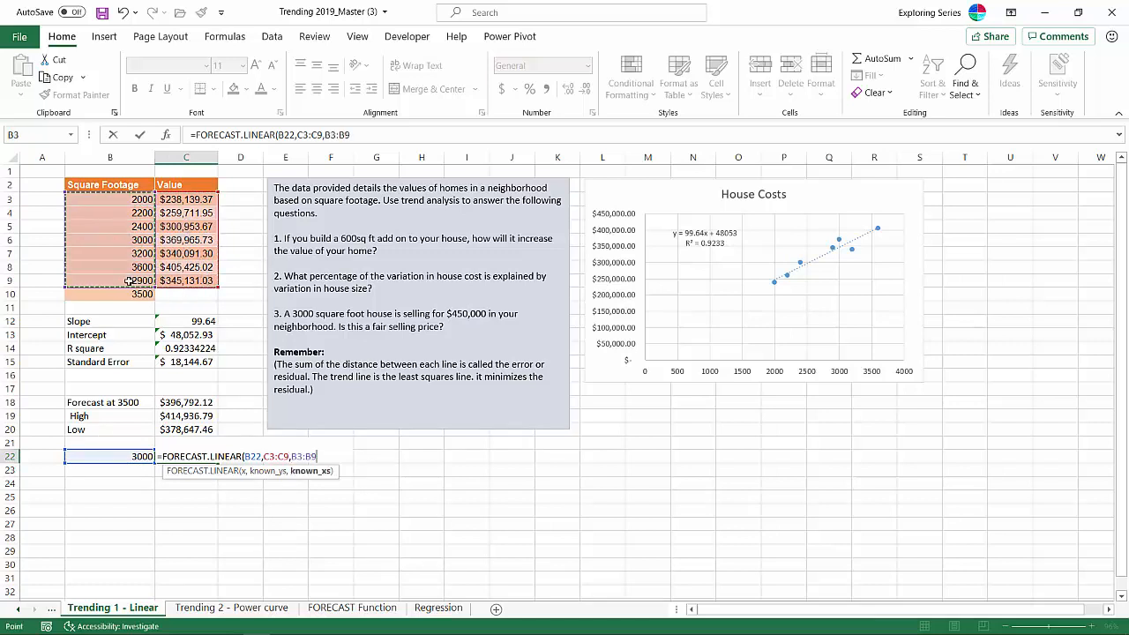
type(")")
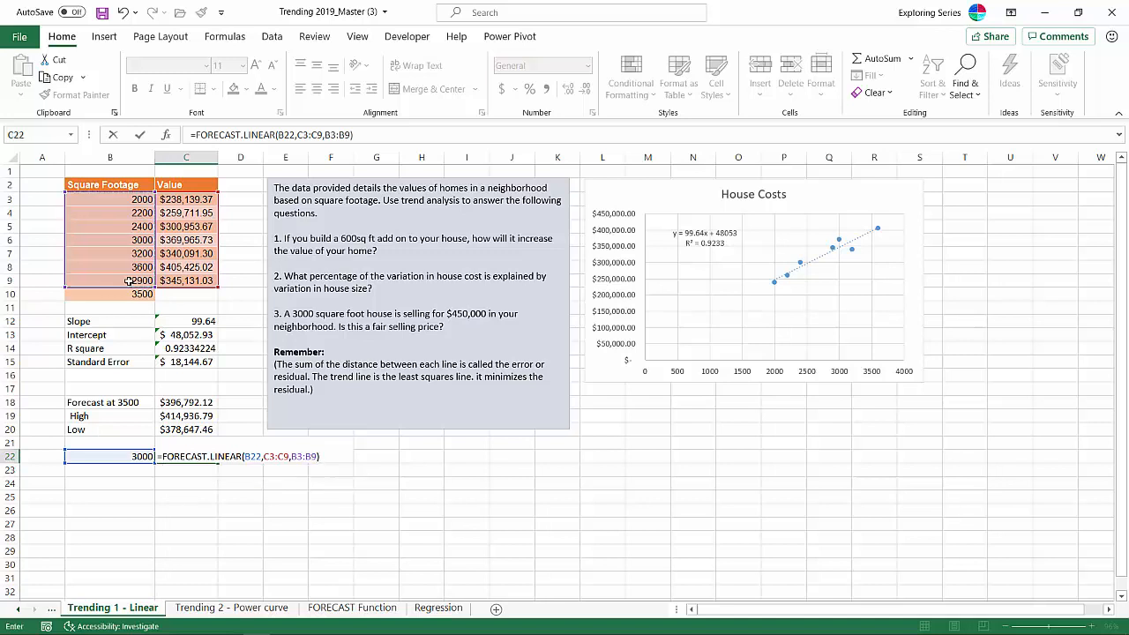
key("Return")
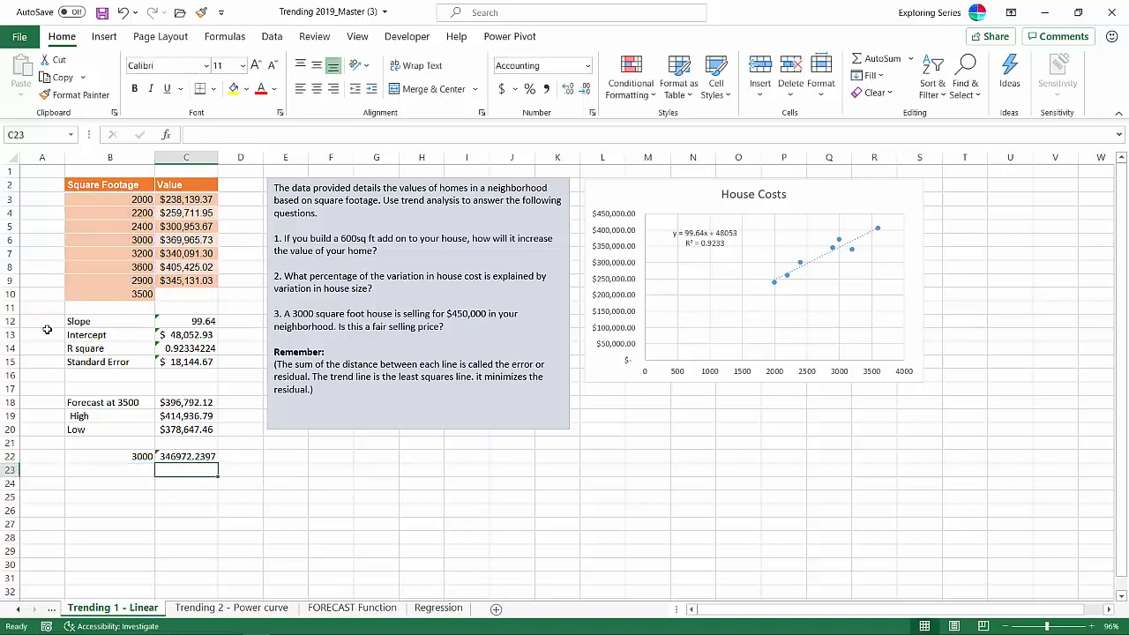
- Apply the Accounting dollar format to the forecast in C22 and review its FORECAST.LINEAR formula
left_click(201, 457)
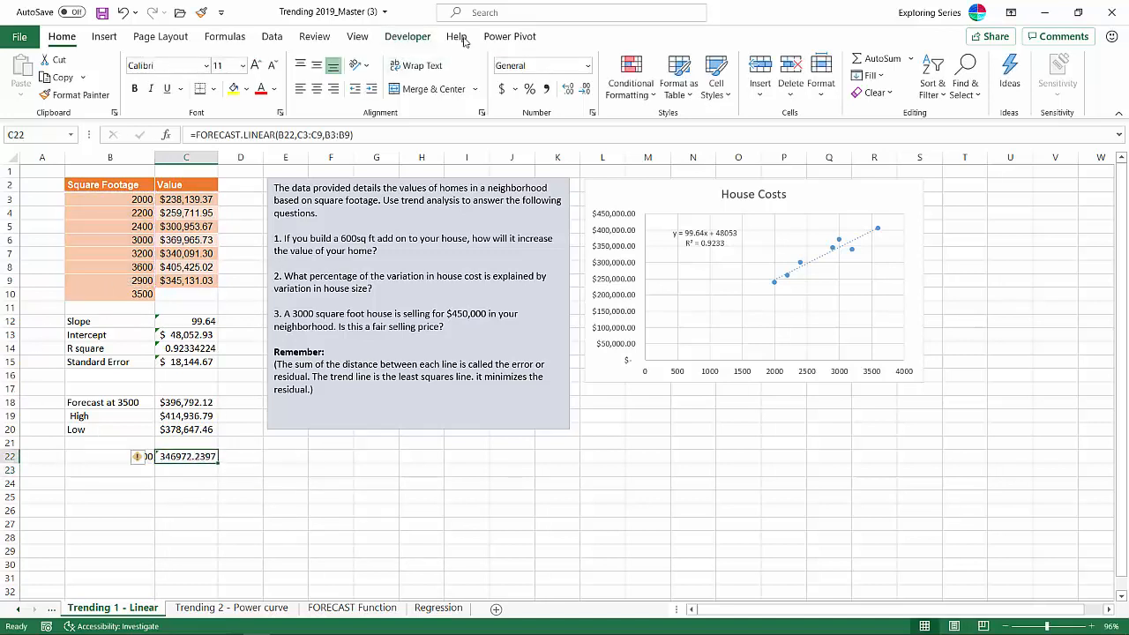
left_click(502, 94)
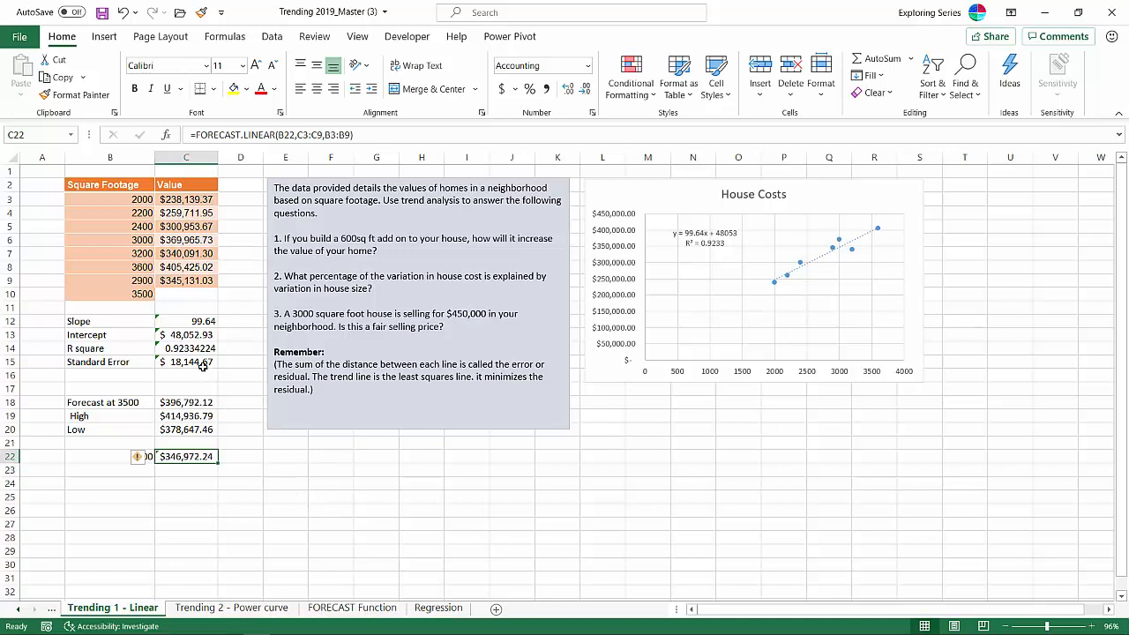
double_click(197, 457)
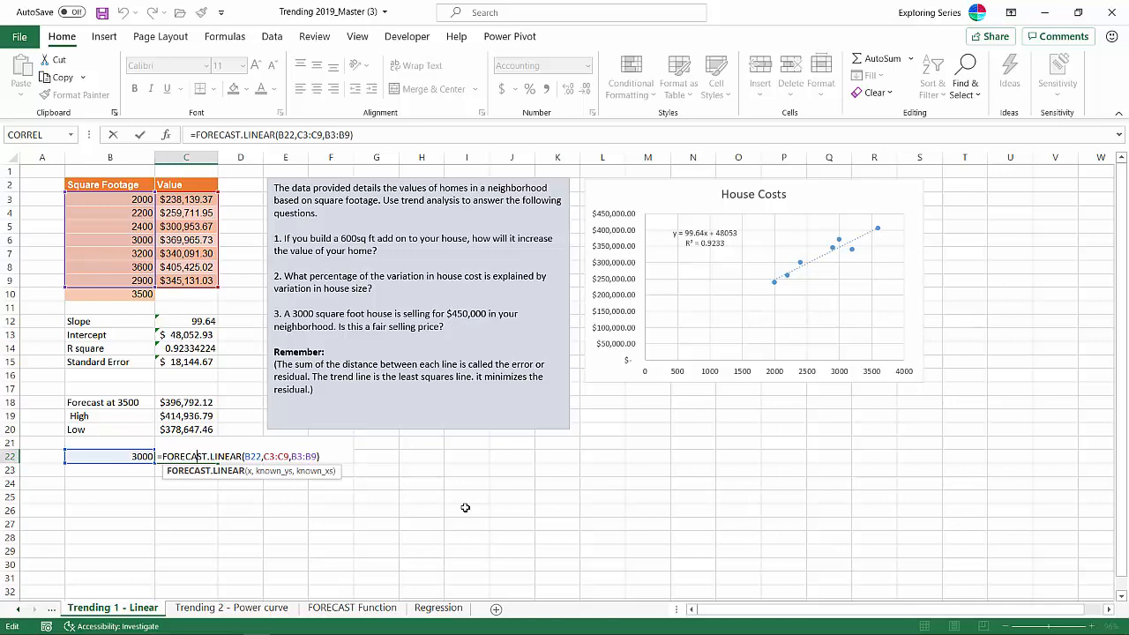
key("Return")
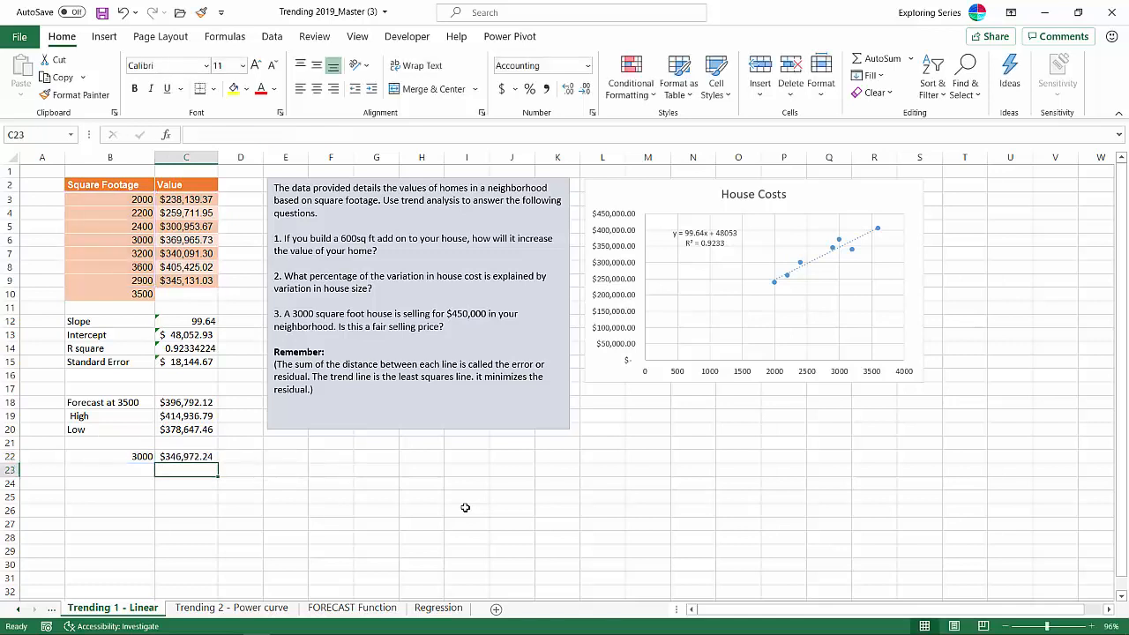